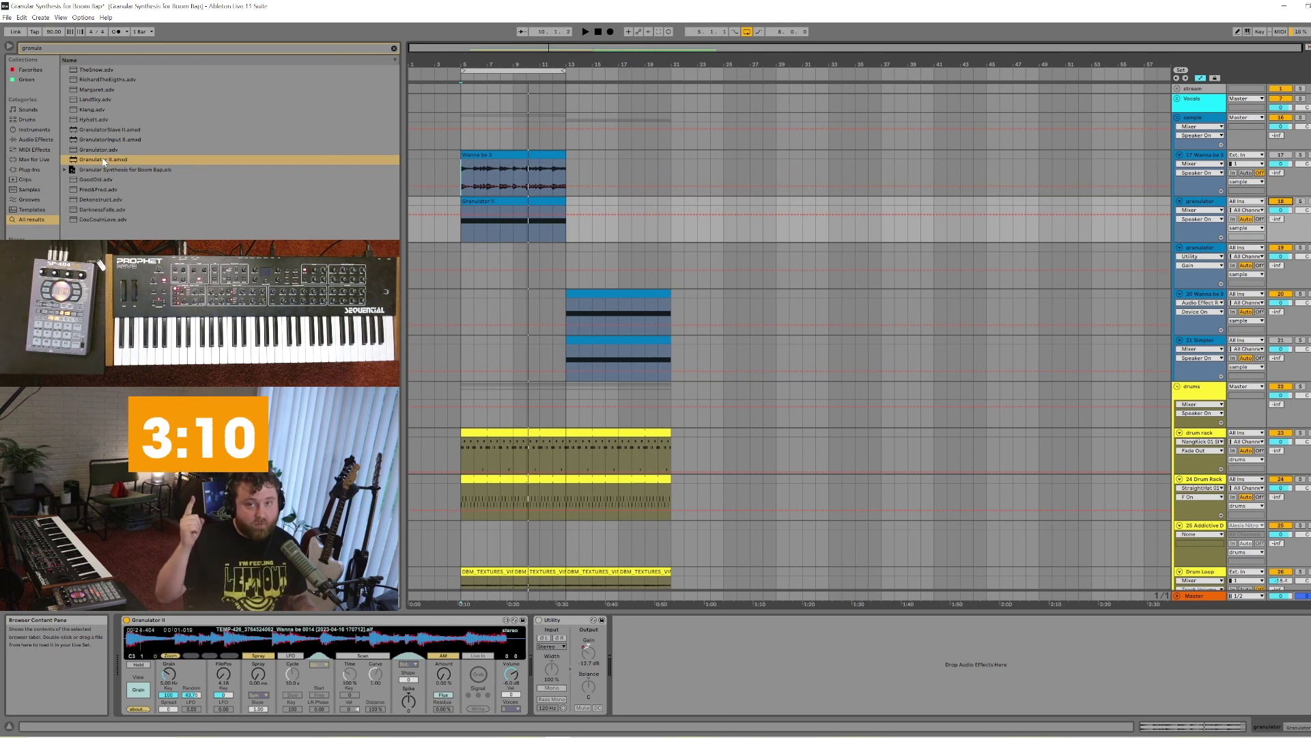
Open the granulator track's MIDI clip at bar 5, examine its long held note, and return to the track's device view
click(478, 154)
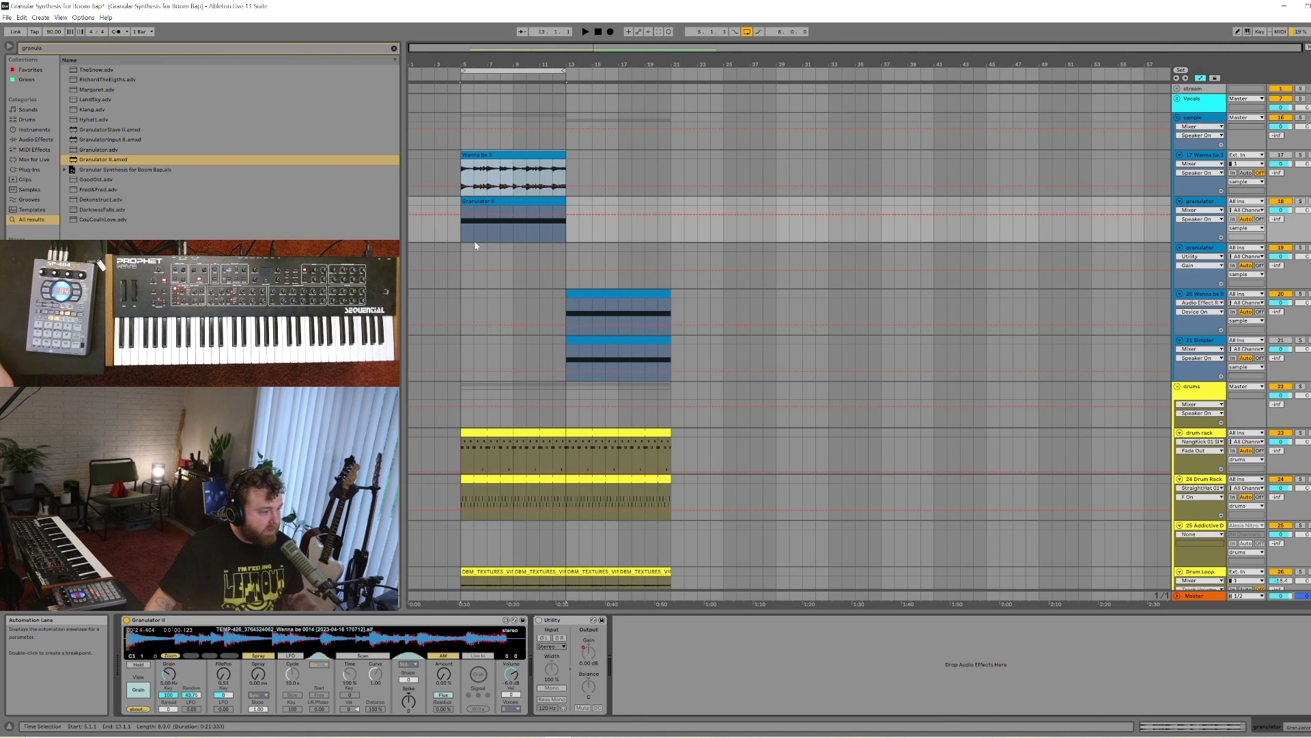
double_click(484, 203)
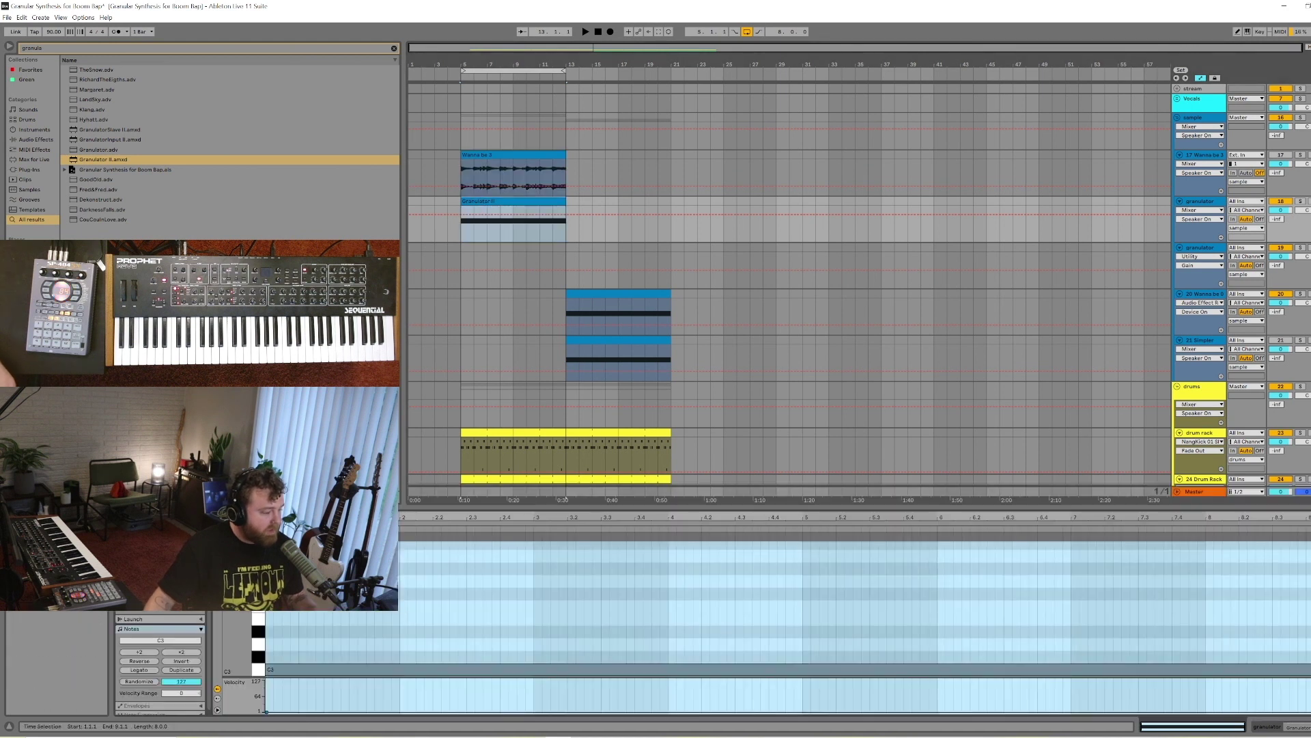
drag(505, 507, 506, 405)
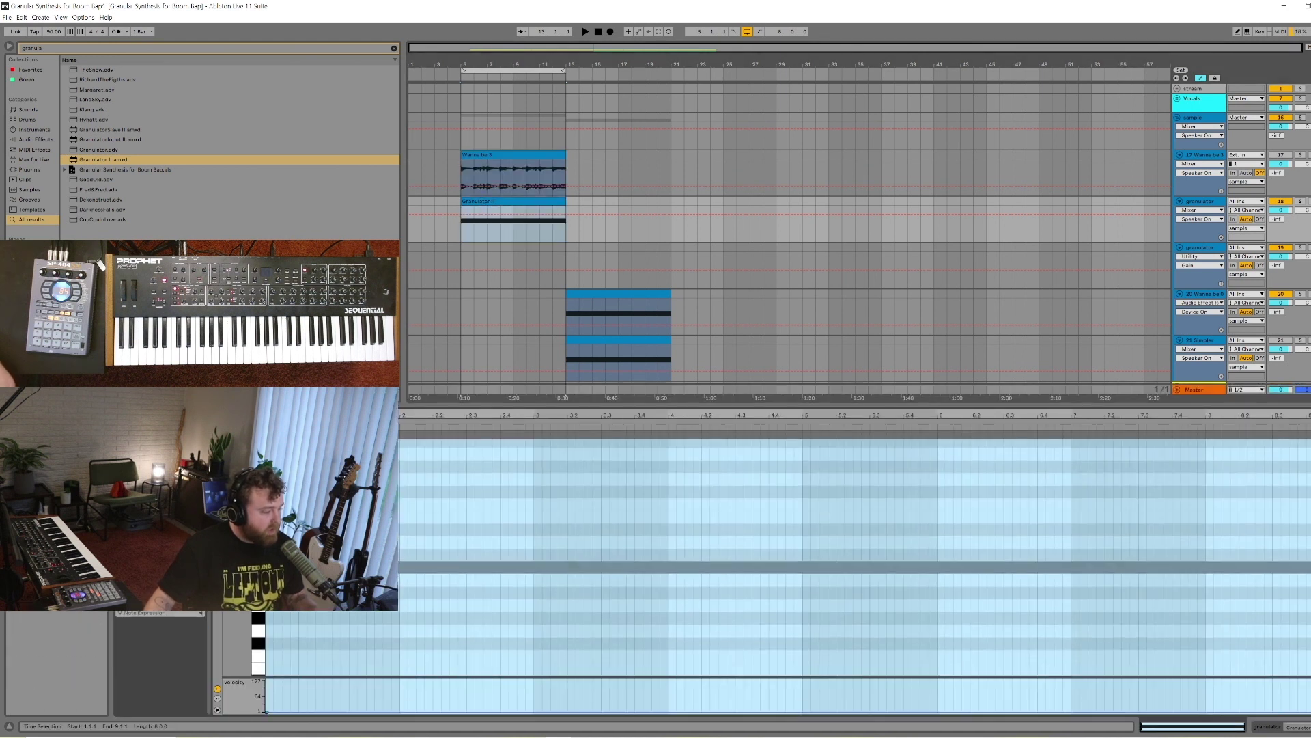
key(ctrl+a)
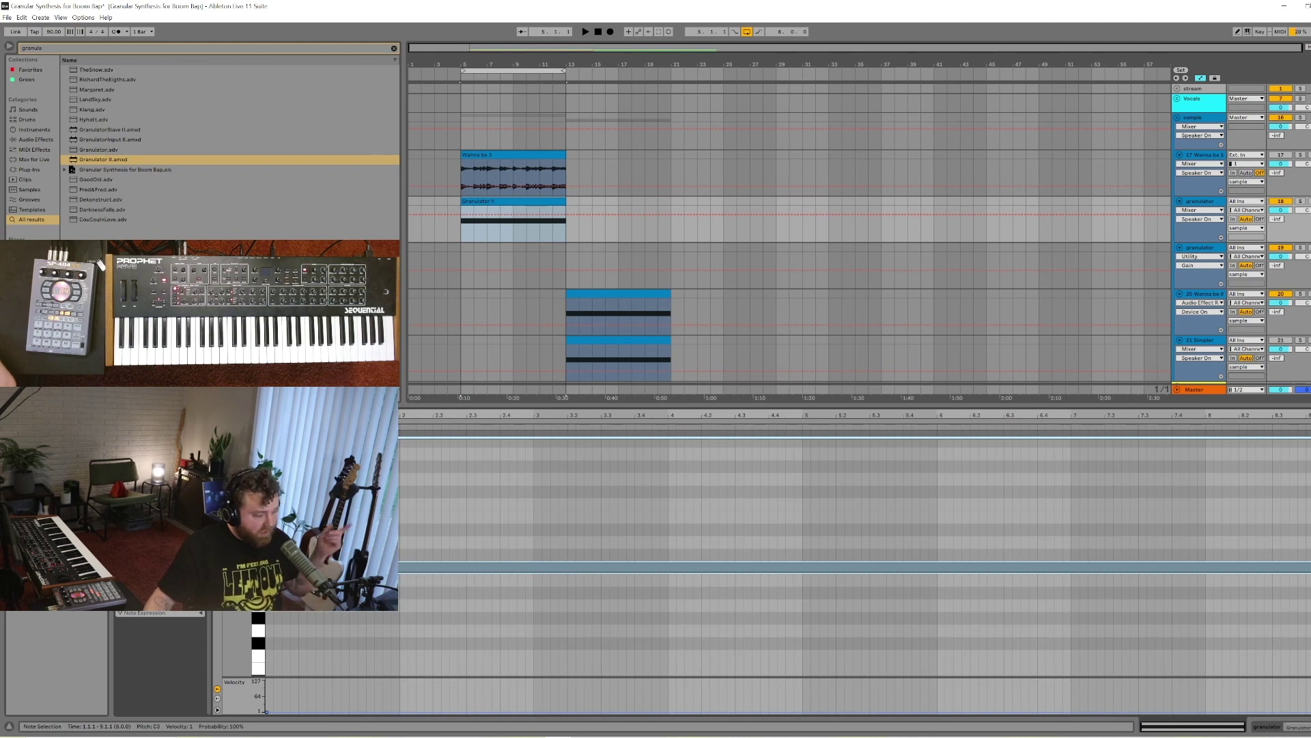
click(404, 416)
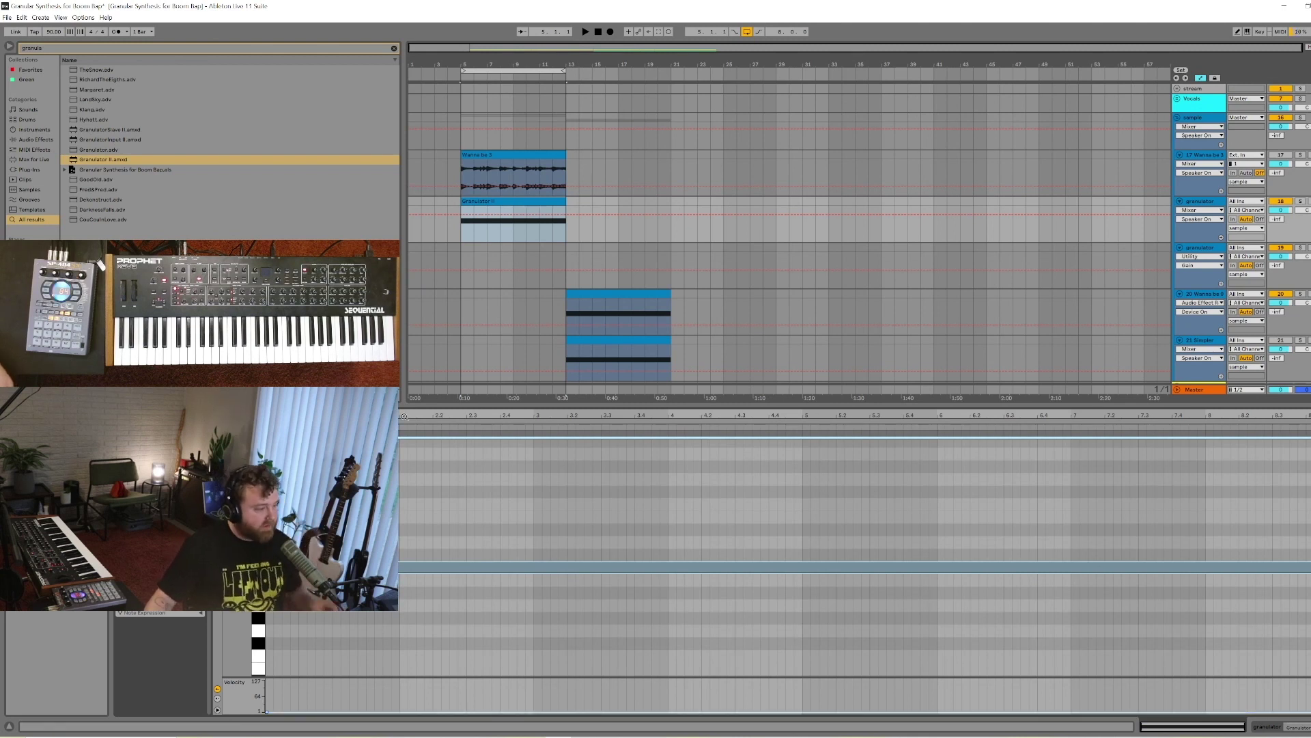
drag(506, 405, 505, 516)
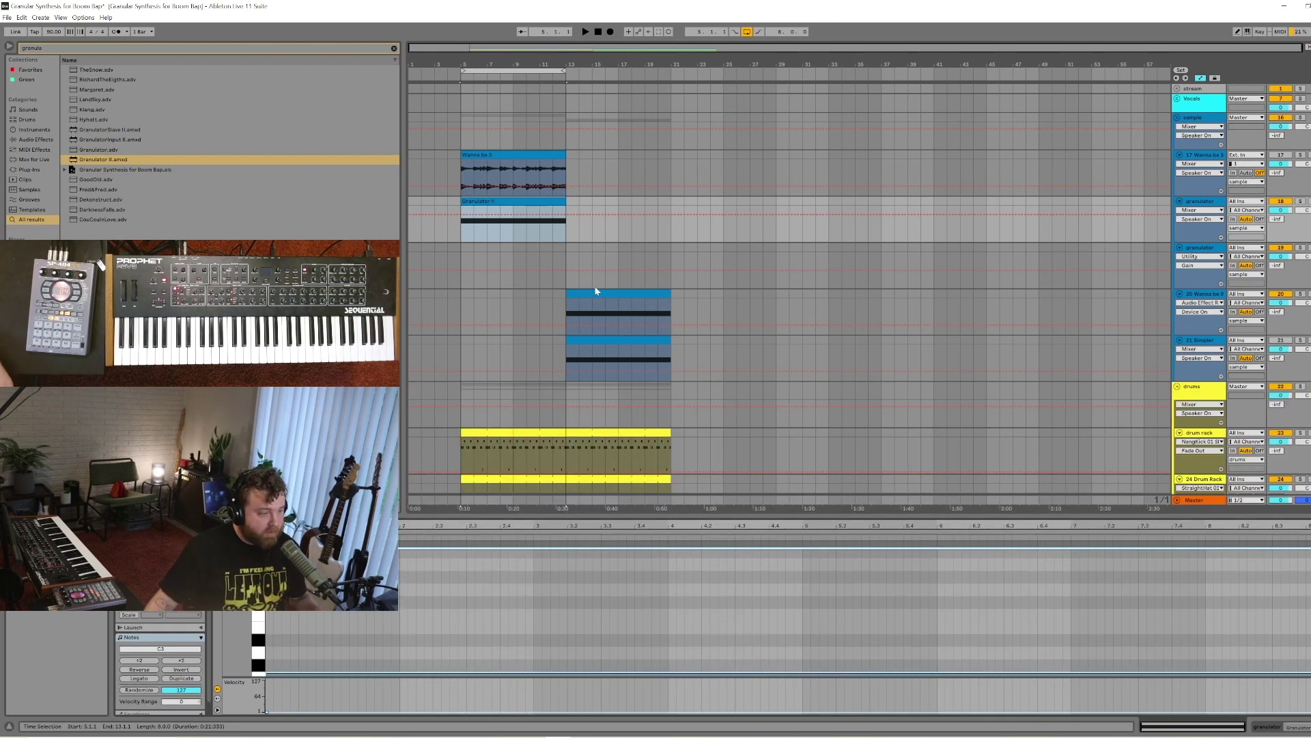
click(1269, 728)
Play back the arrangement and move Granulator II's file position to an earlier part of the sample
key(space)
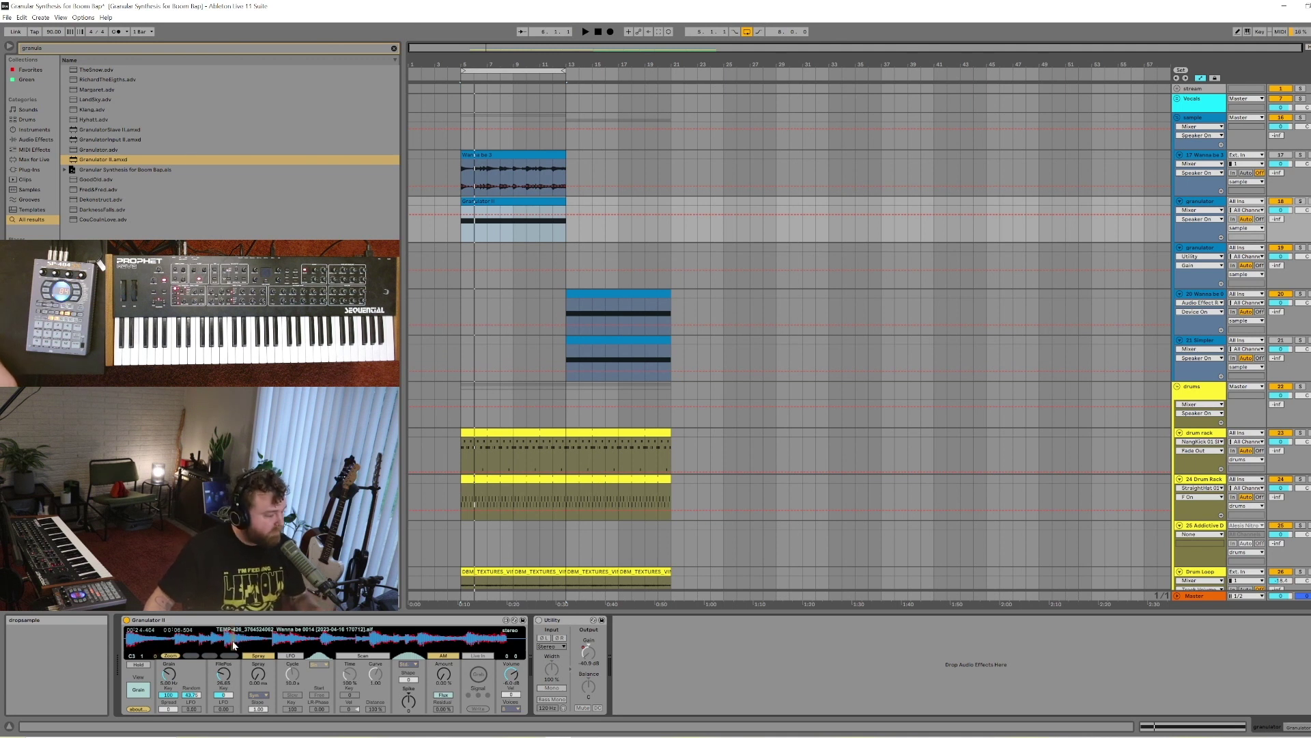
key(space)
drag(233, 645, 200, 642)
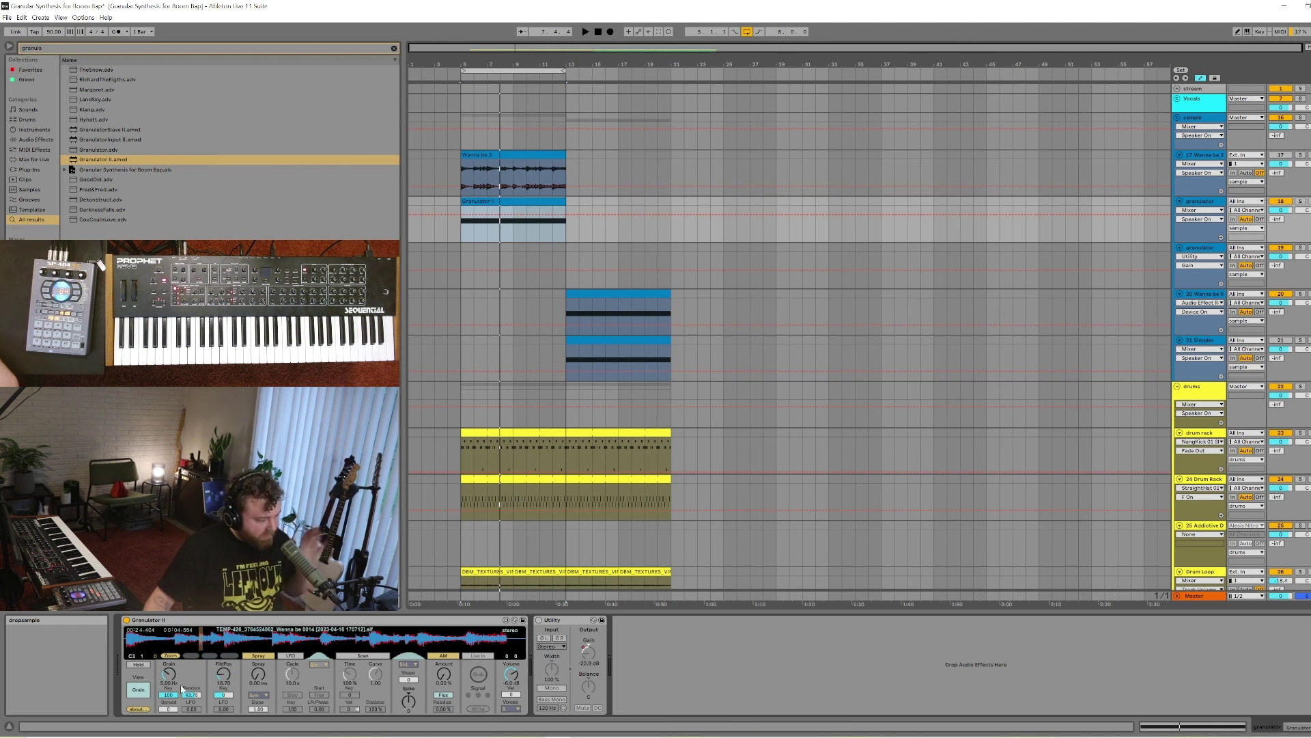
Adjust the grain Random and Spray amounts in Granulator II and audition the result
drag(192, 694, 196, 697)
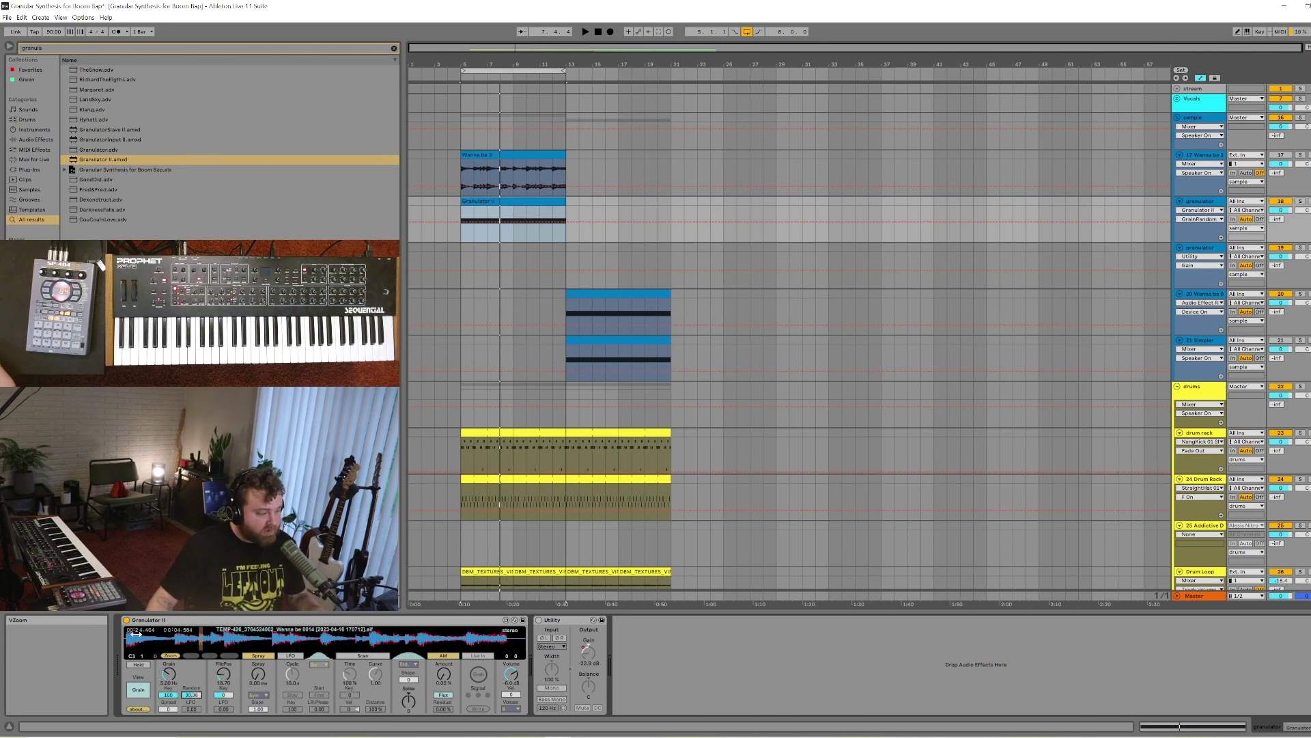
drag(266, 678, 268, 679)
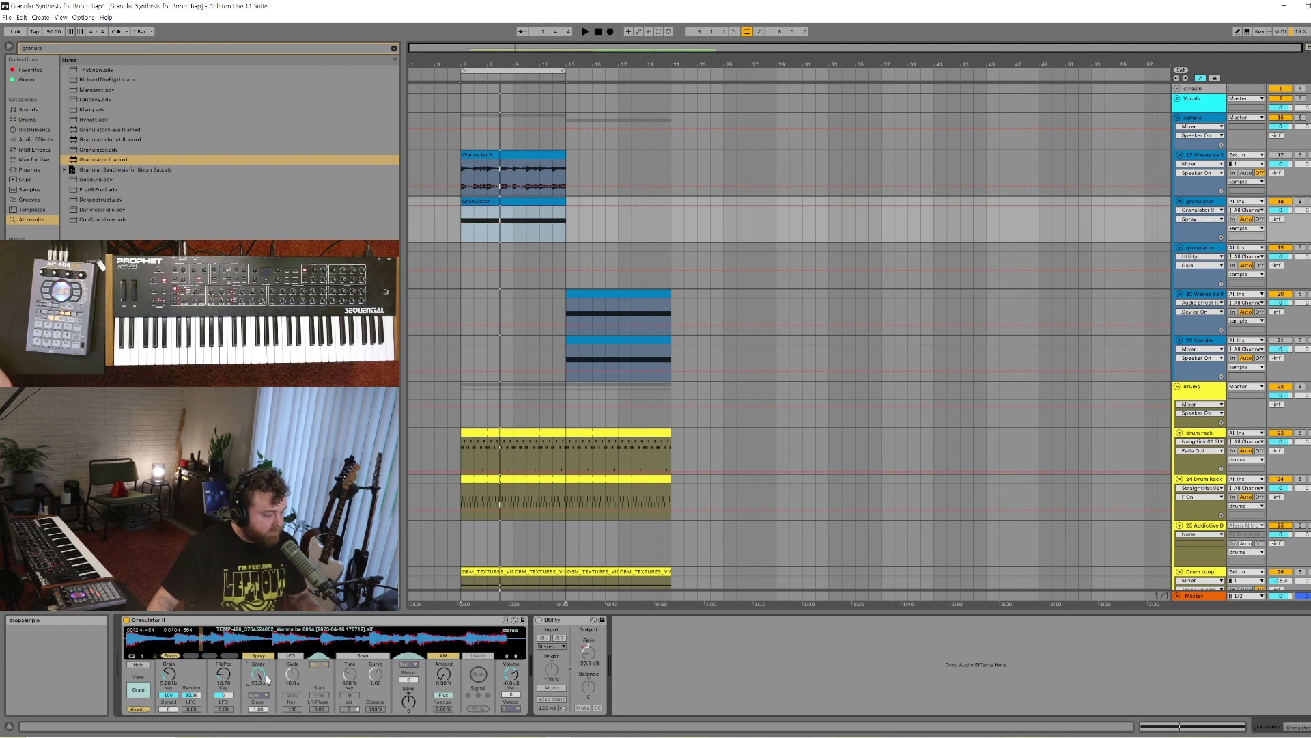
key(space)
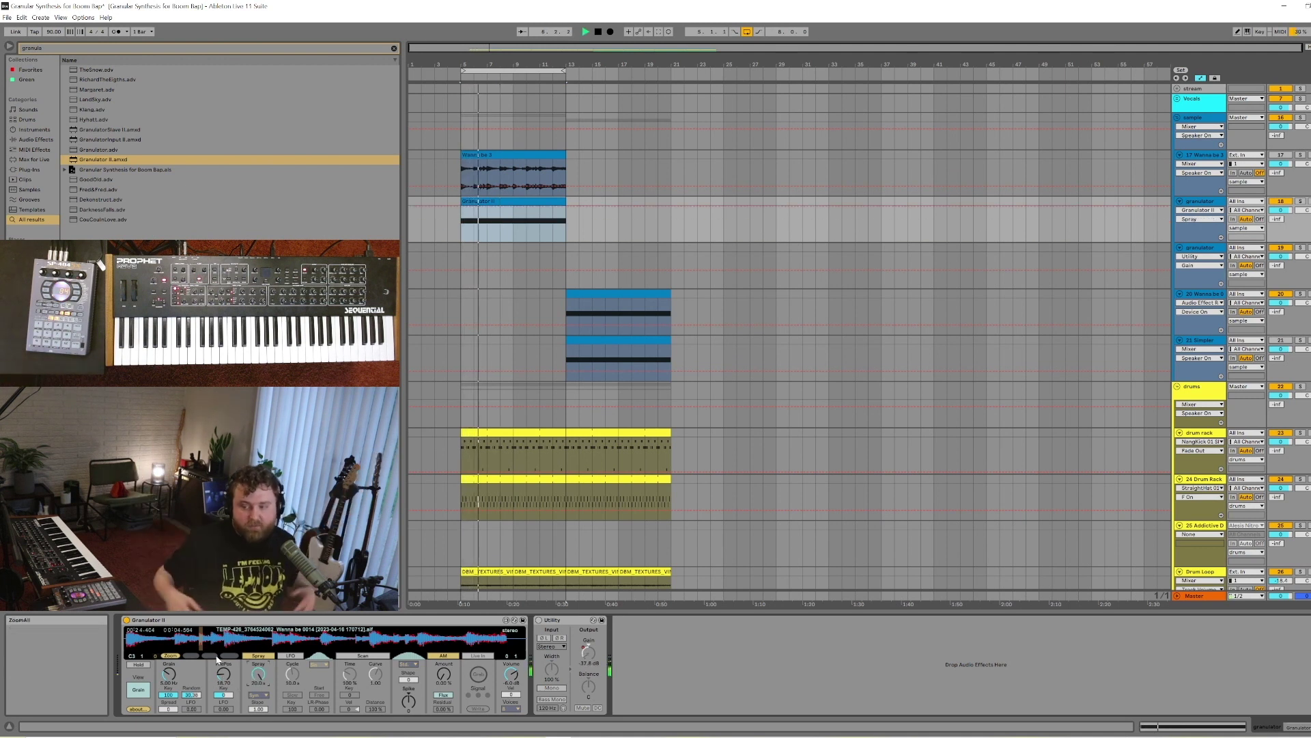
key(space)
drag(258, 672, 260, 675)
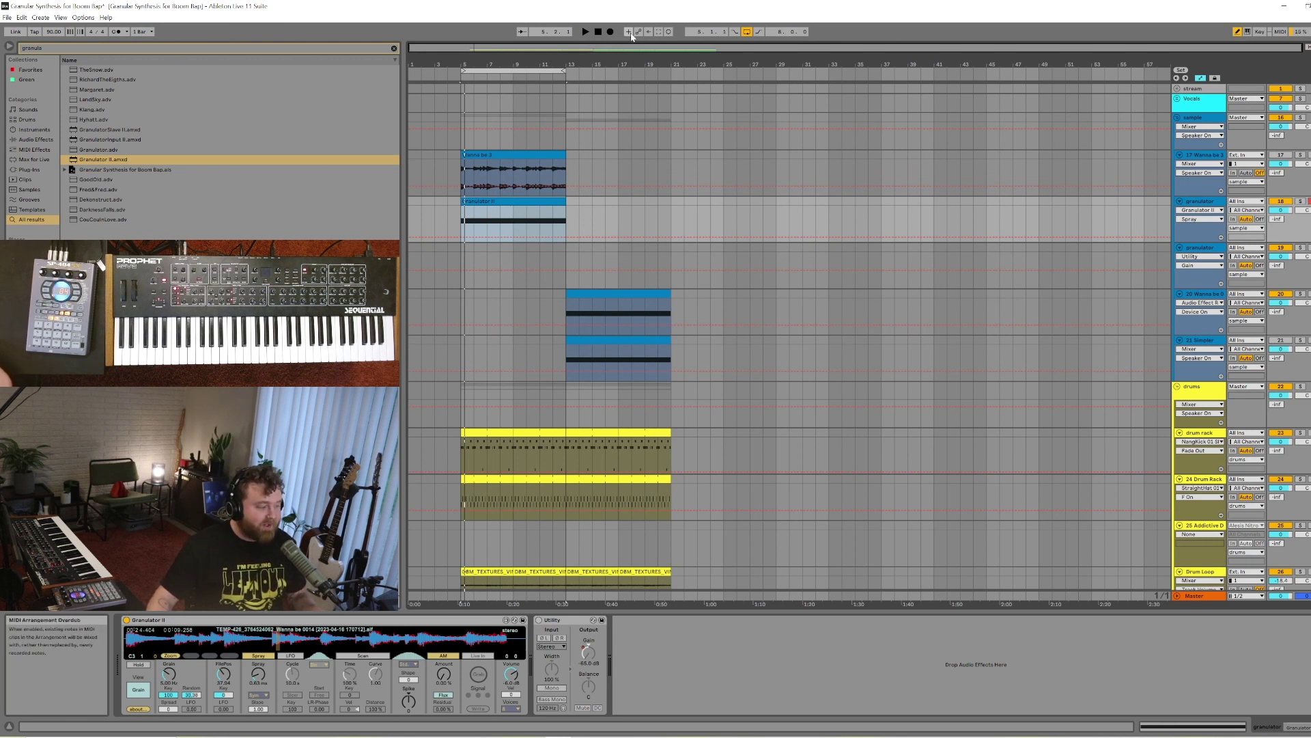
Enable MIDI arrangement overdub and automation arm, and place Granulator II's file position near the start of the sample
click(629, 32)
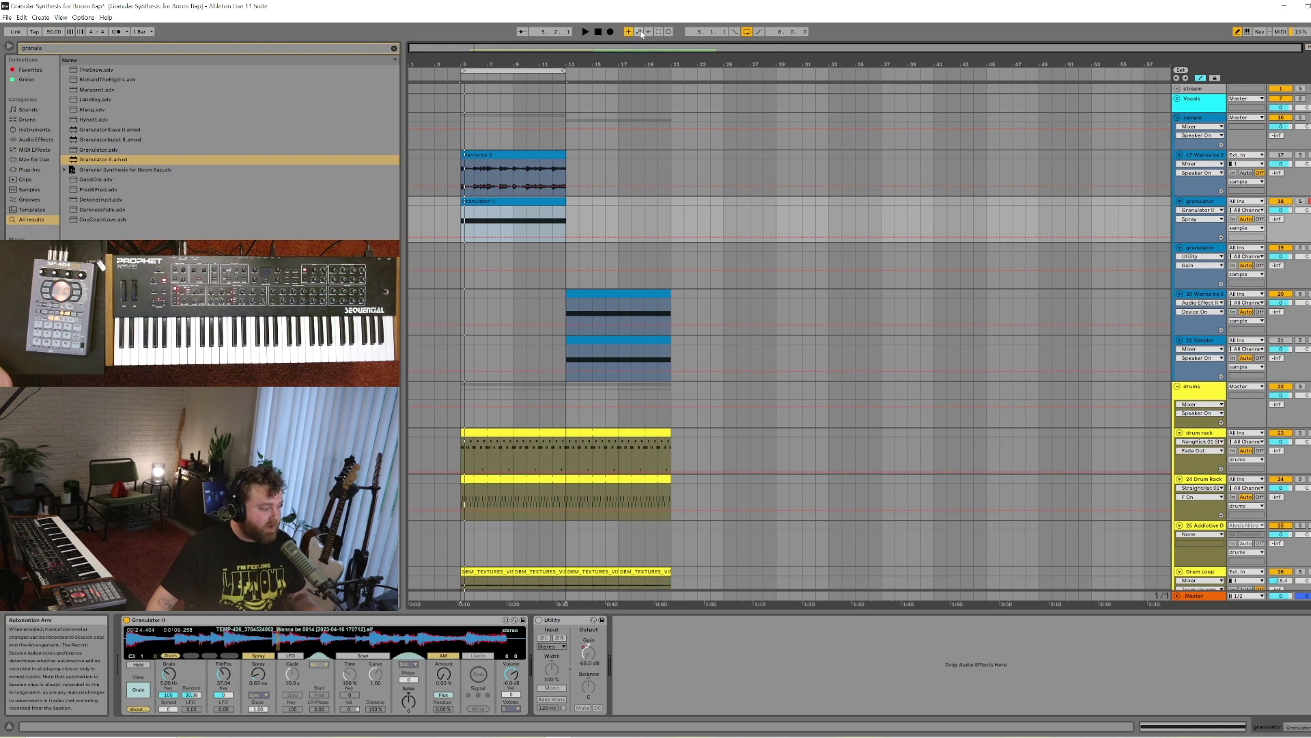
click(640, 33)
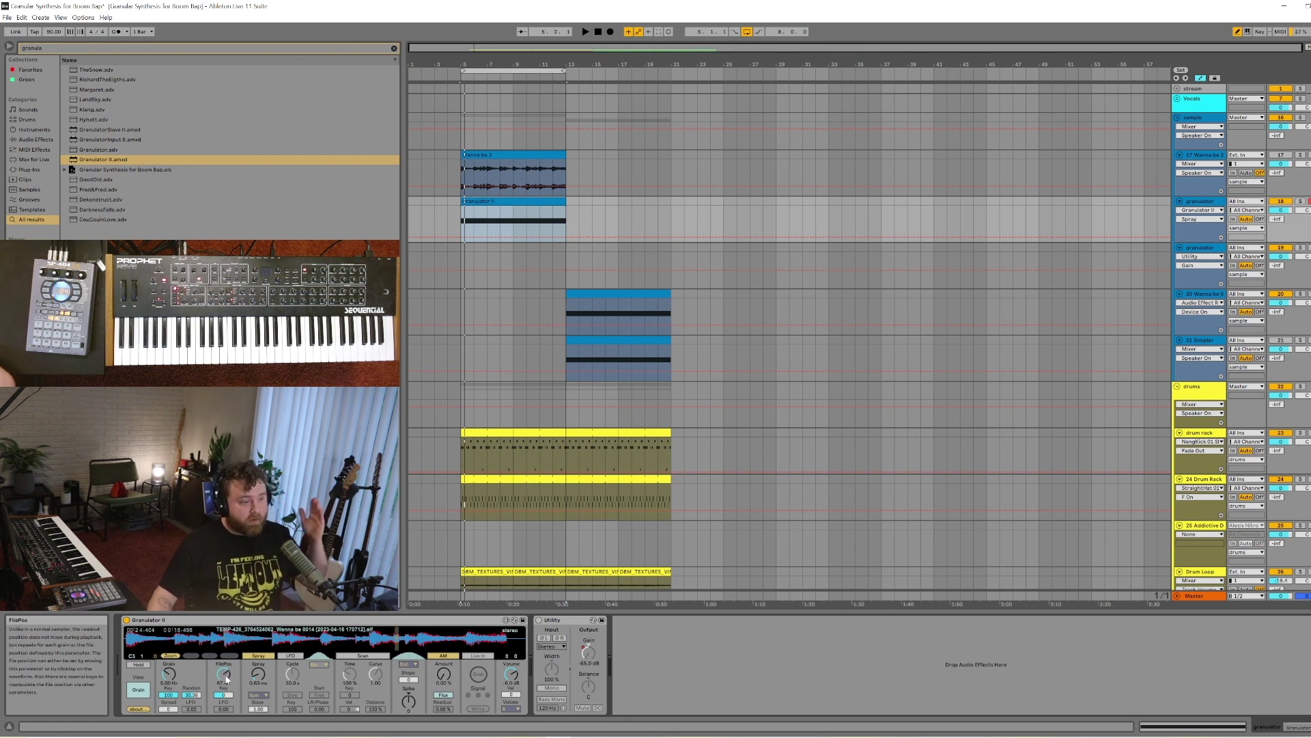
click(130, 640)
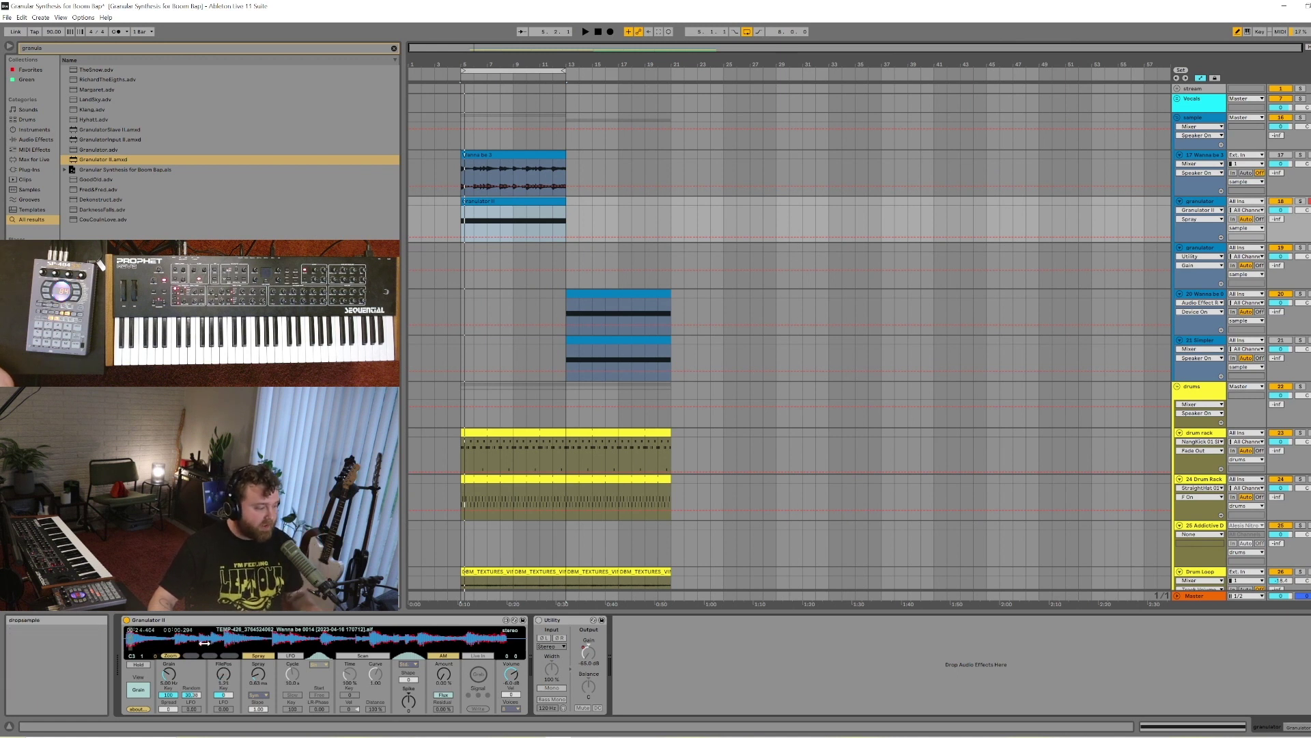
mouse_move(235, 640)
mouse_down()
mouse_move(486, 642)
mouse_move(320, 644)
mouse_move(344, 642)
mouse_up()
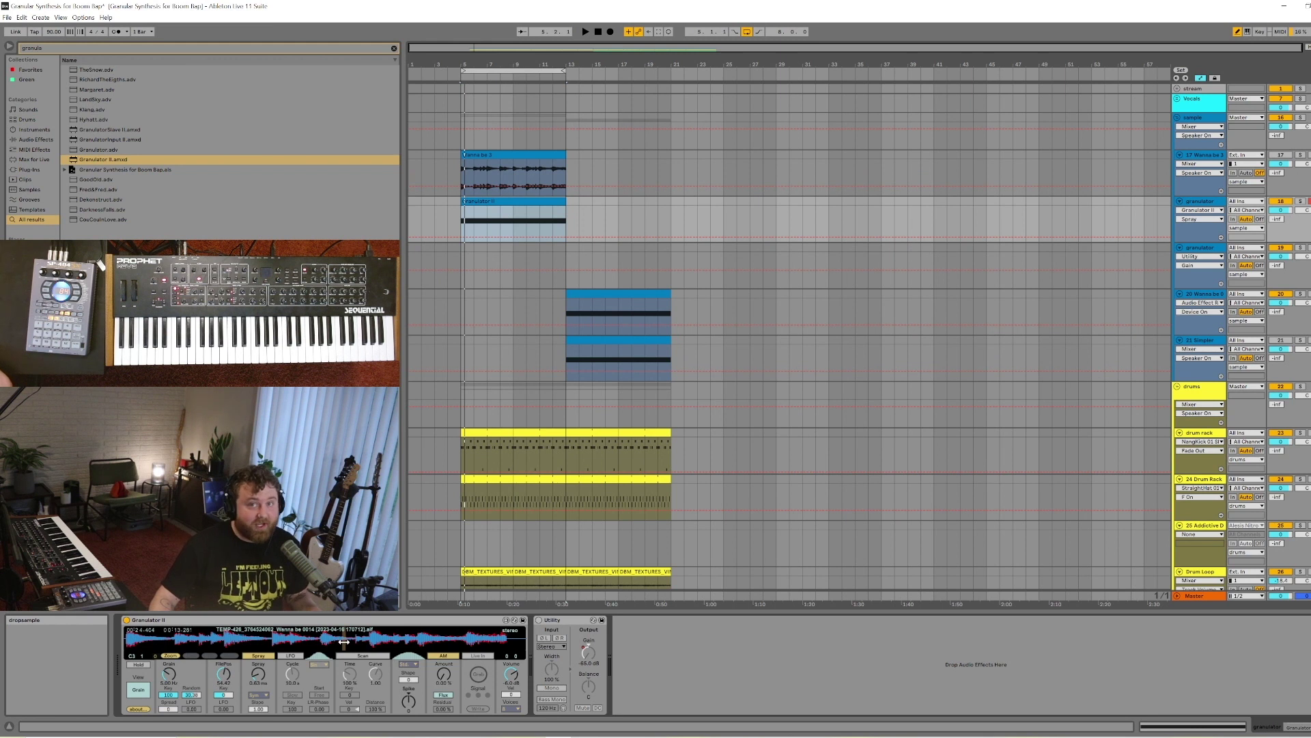
click(134, 642)
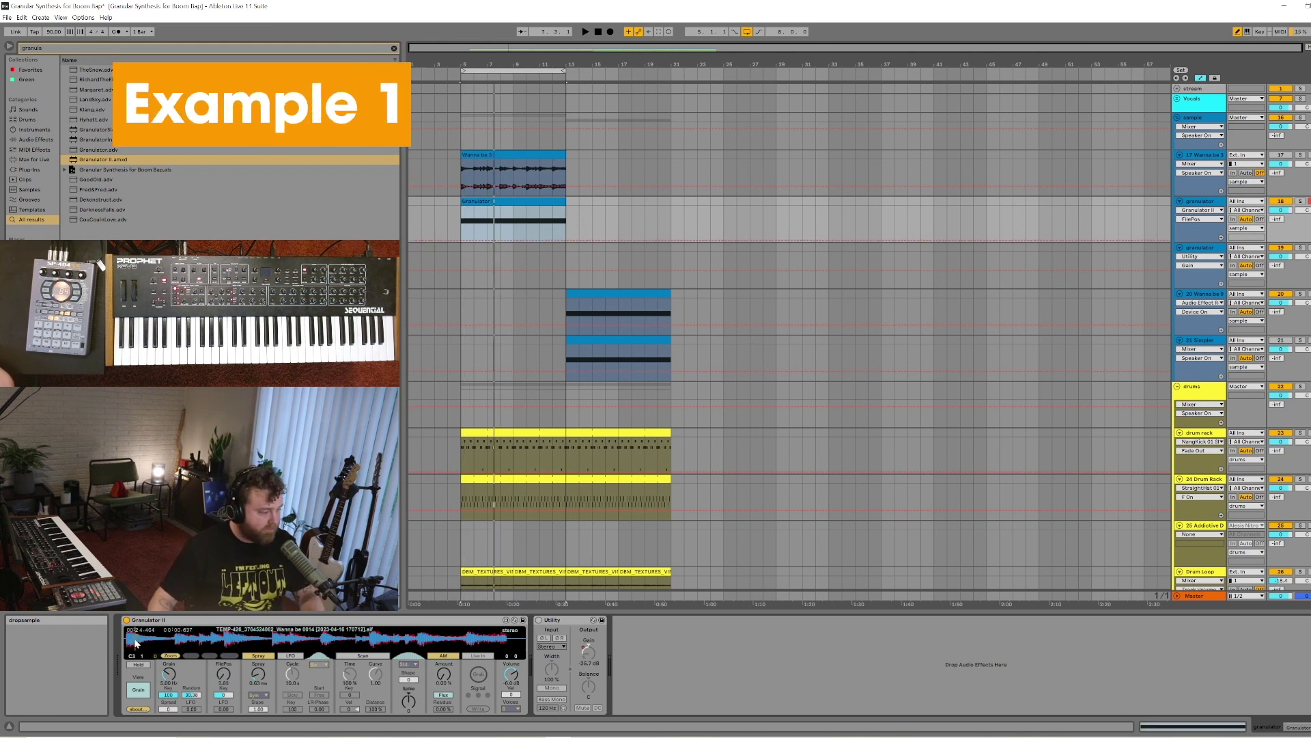
Record file position automation on the granulator track, sweeping from the sample's start towards its end over the clip
key(F9)
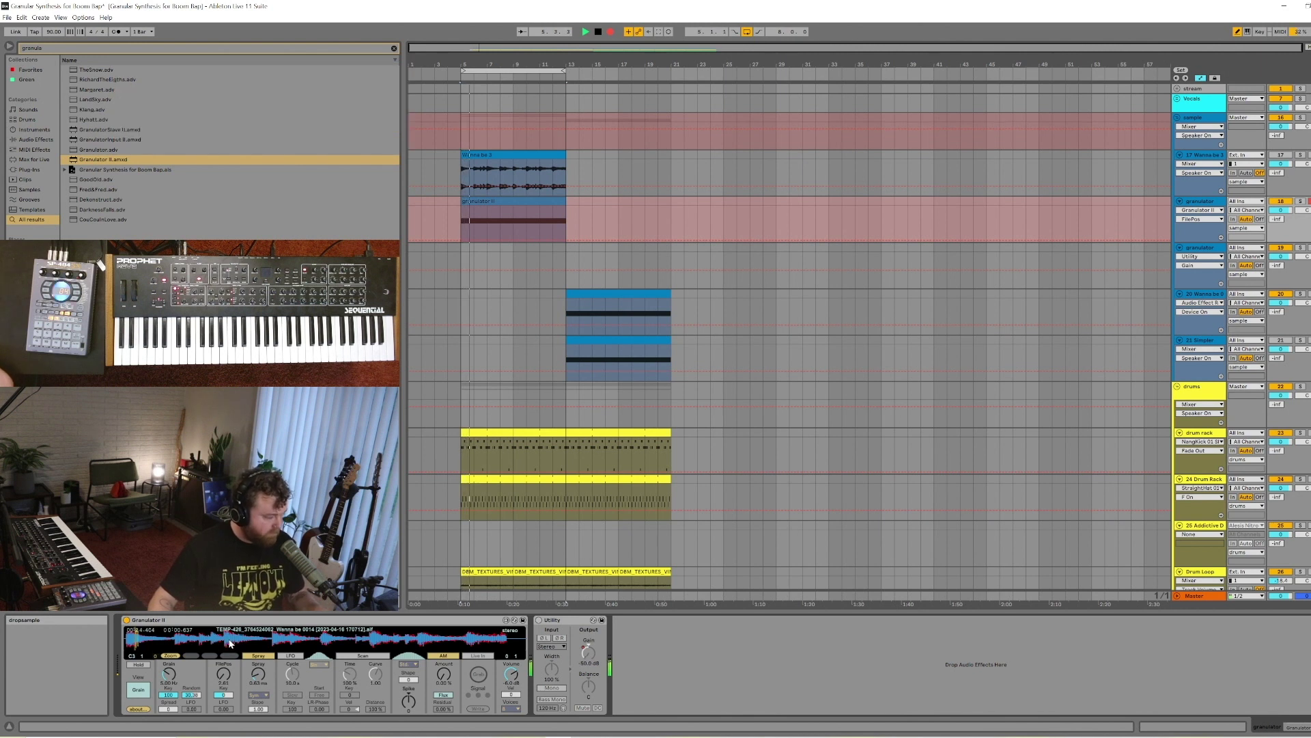
click(141, 644)
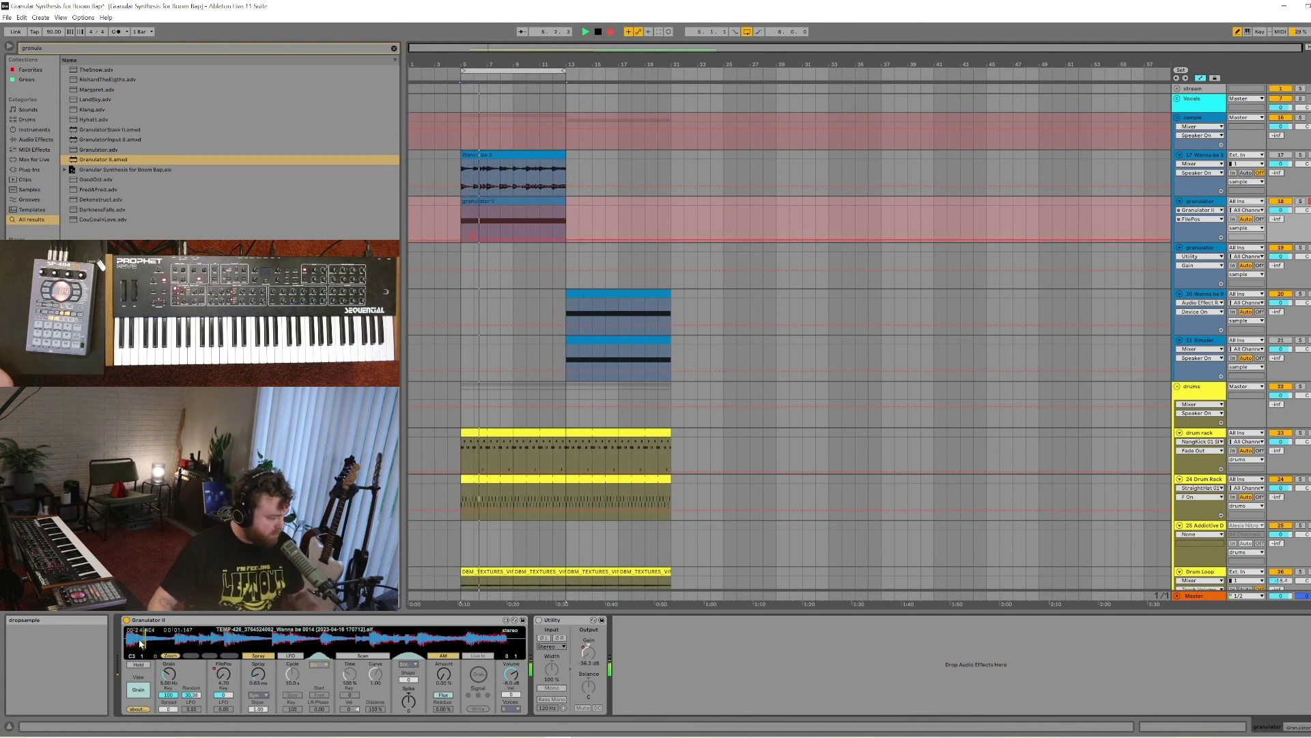
drag(142, 644, 423, 640)
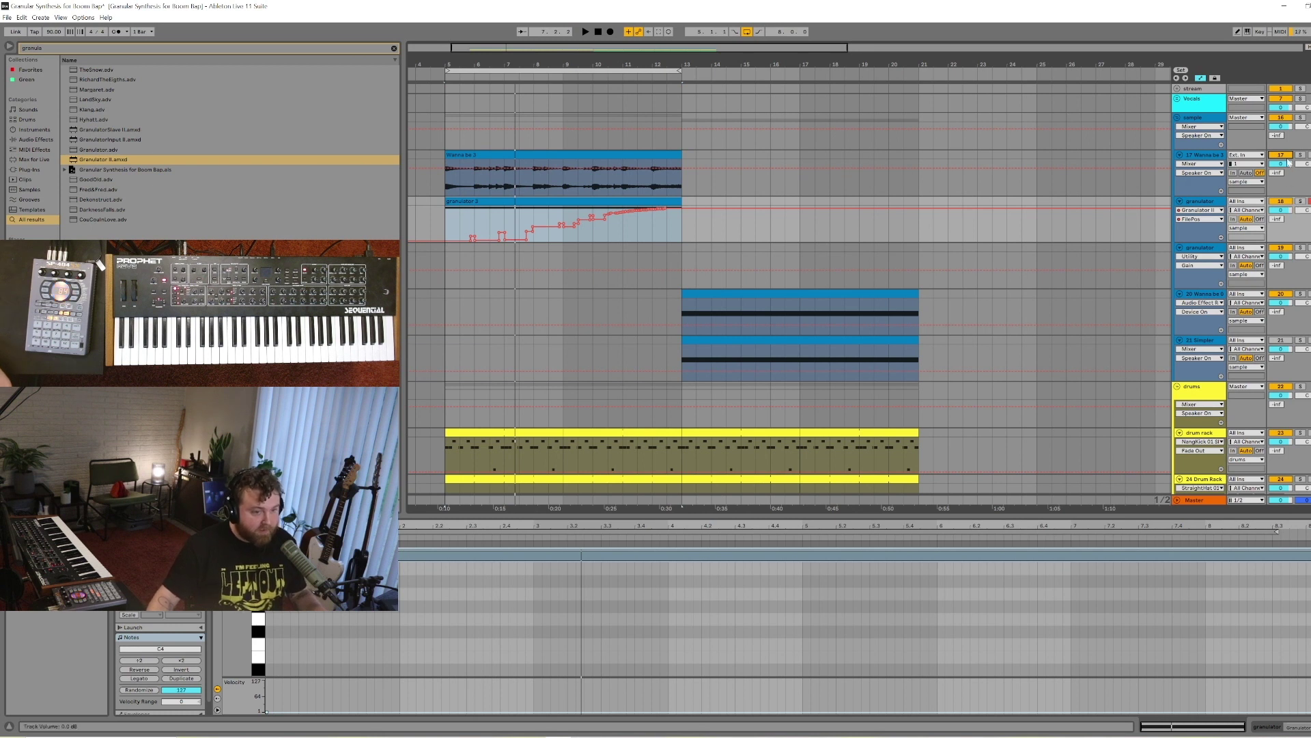
click(448, 226)
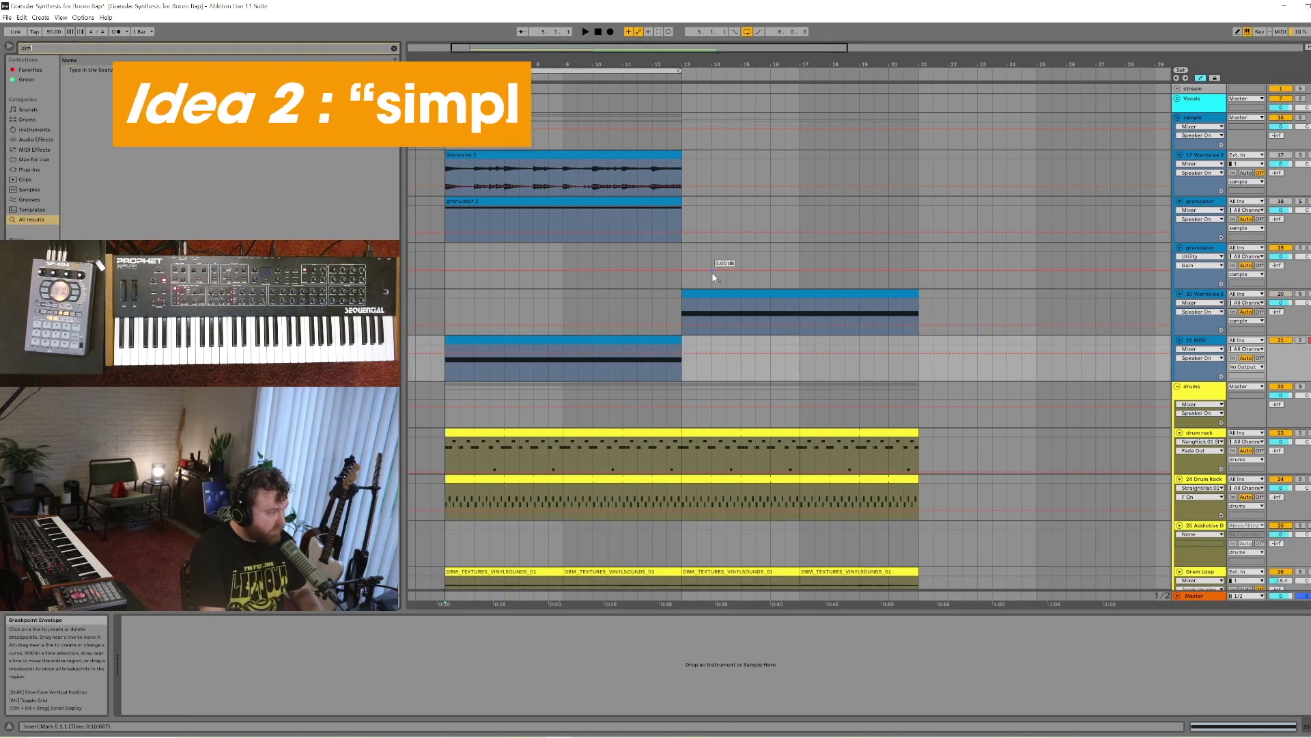
Load Simpler with the Wanna be 0014 sample on the MIDI track above the drums and loop a 0.78 % length of it
drag(88, 70, 287, 653)
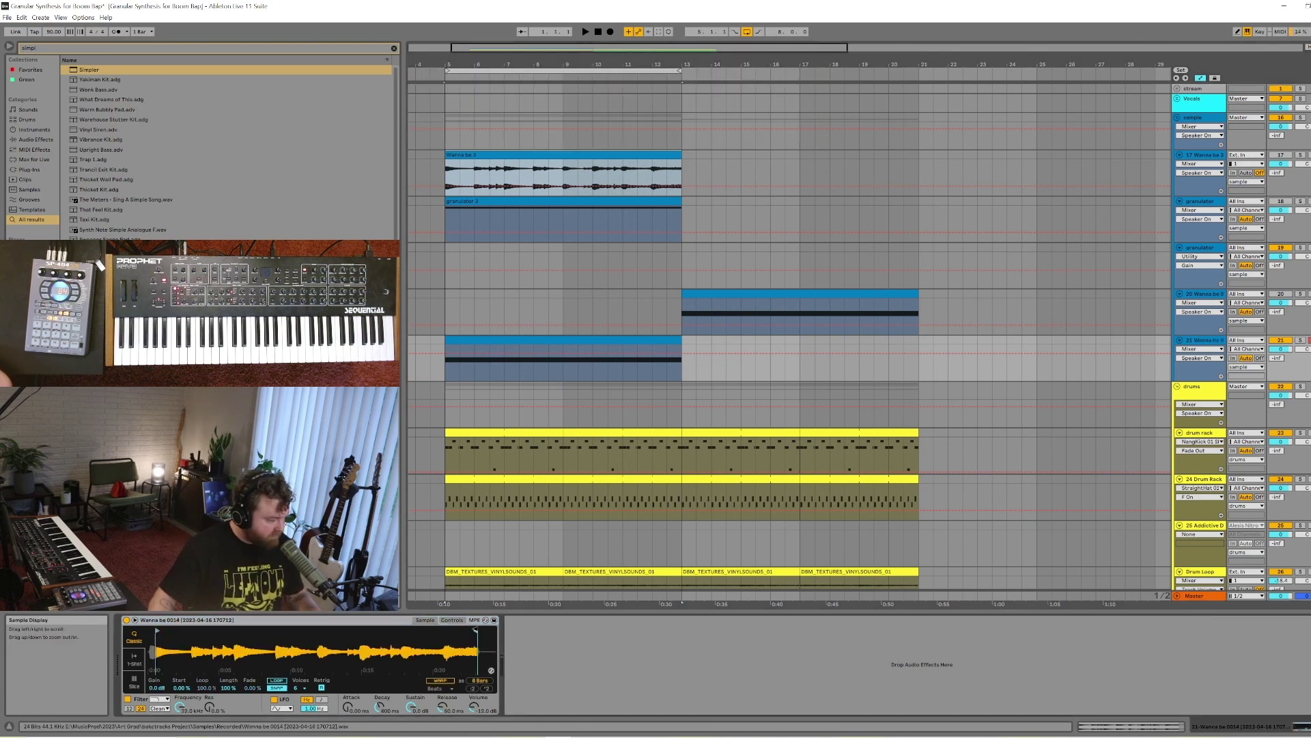
drag(229, 687, 229, 737)
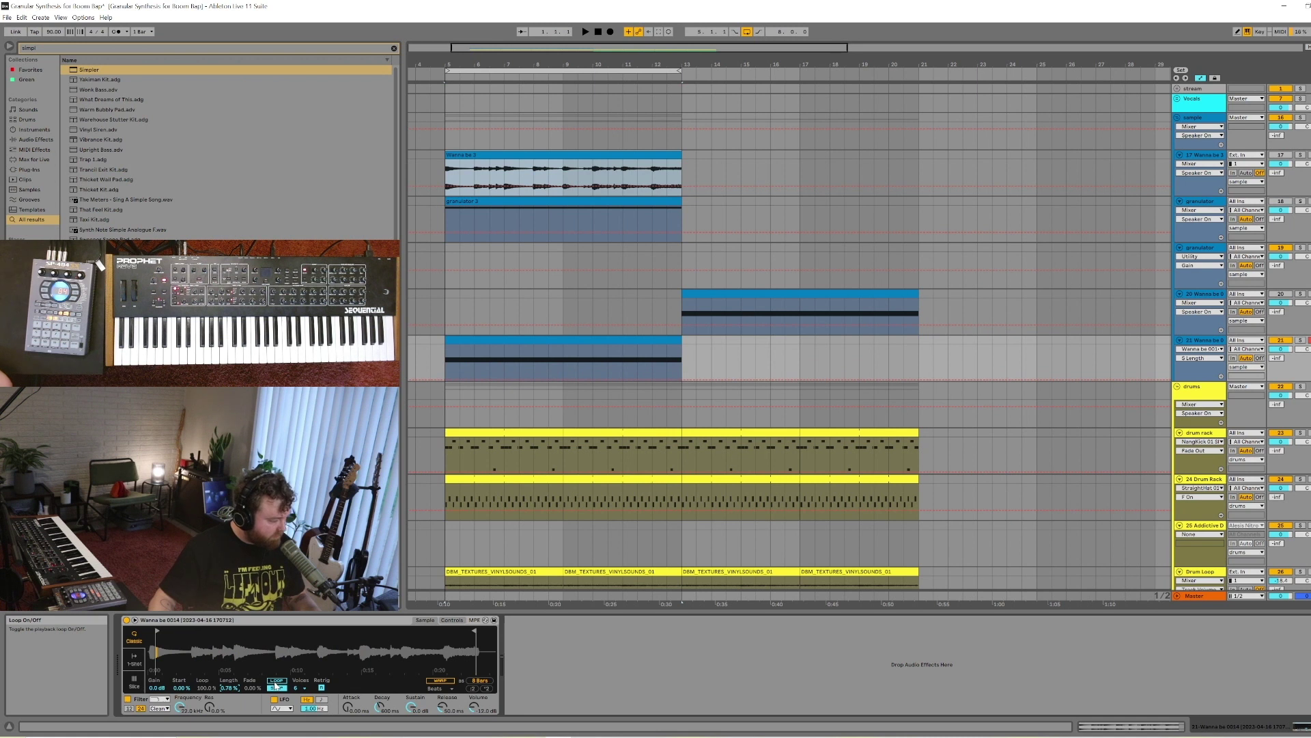
click(275, 681)
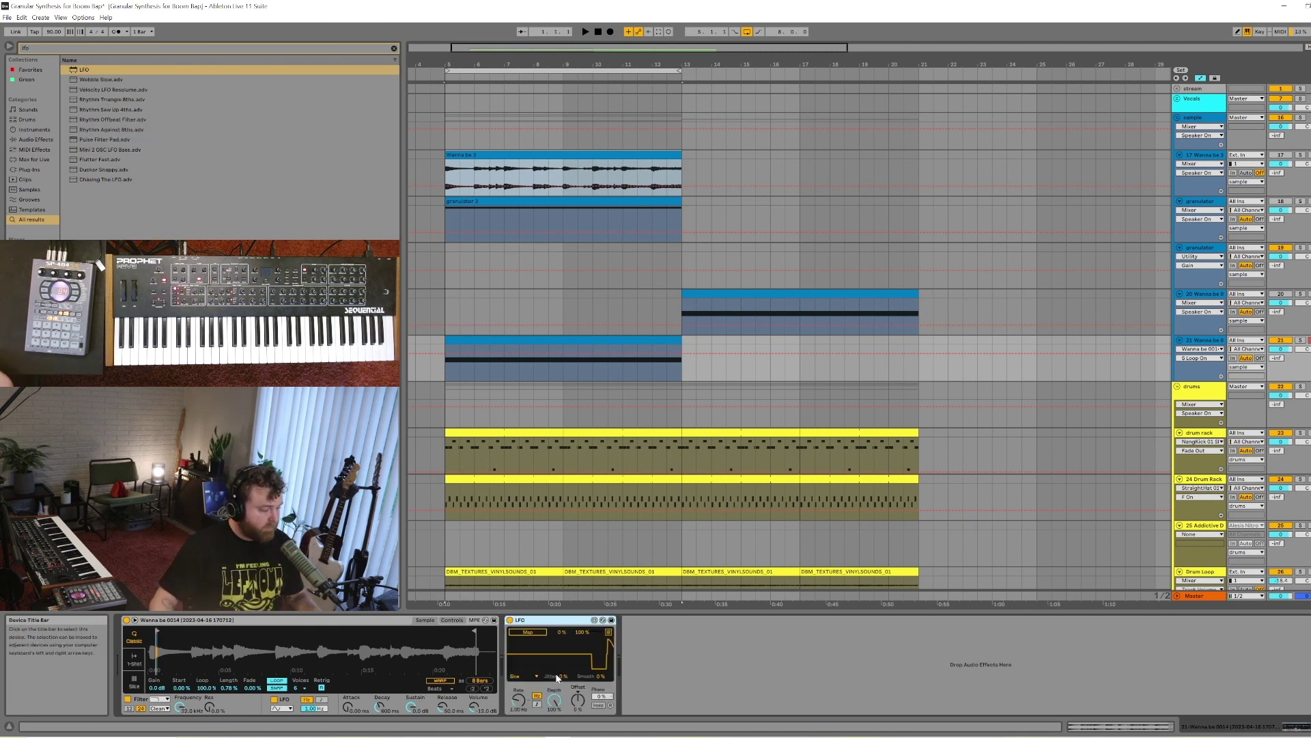
Set the LFO shape to Random, map it to Simpler's sample Start, and raise the LFO rate
click(534, 676)
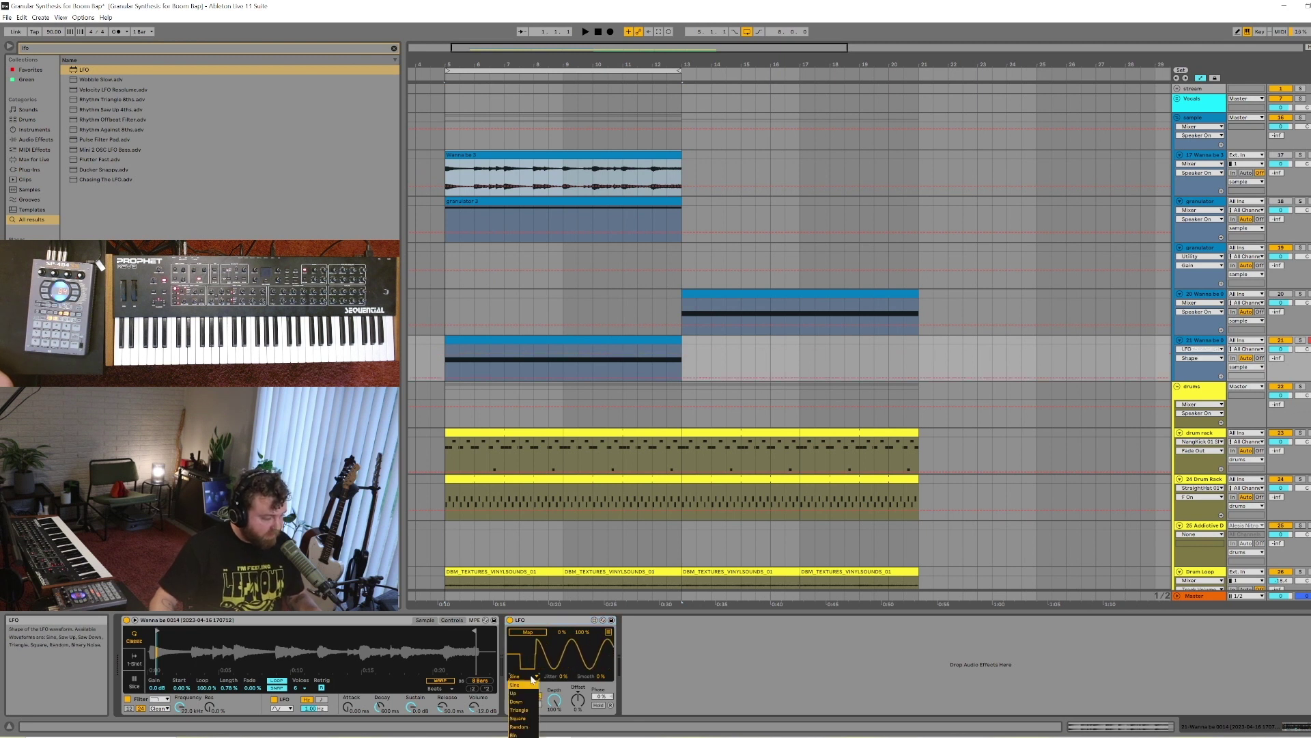
click(532, 731)
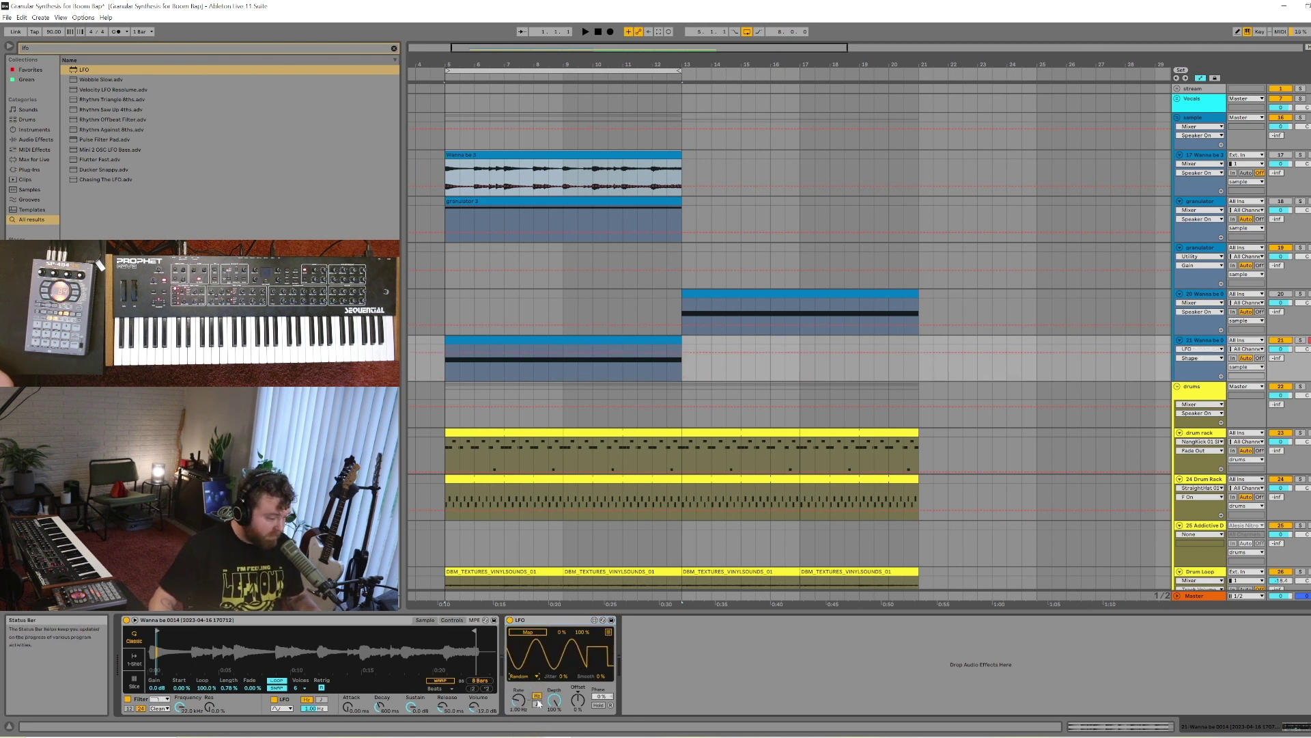
click(182, 688)
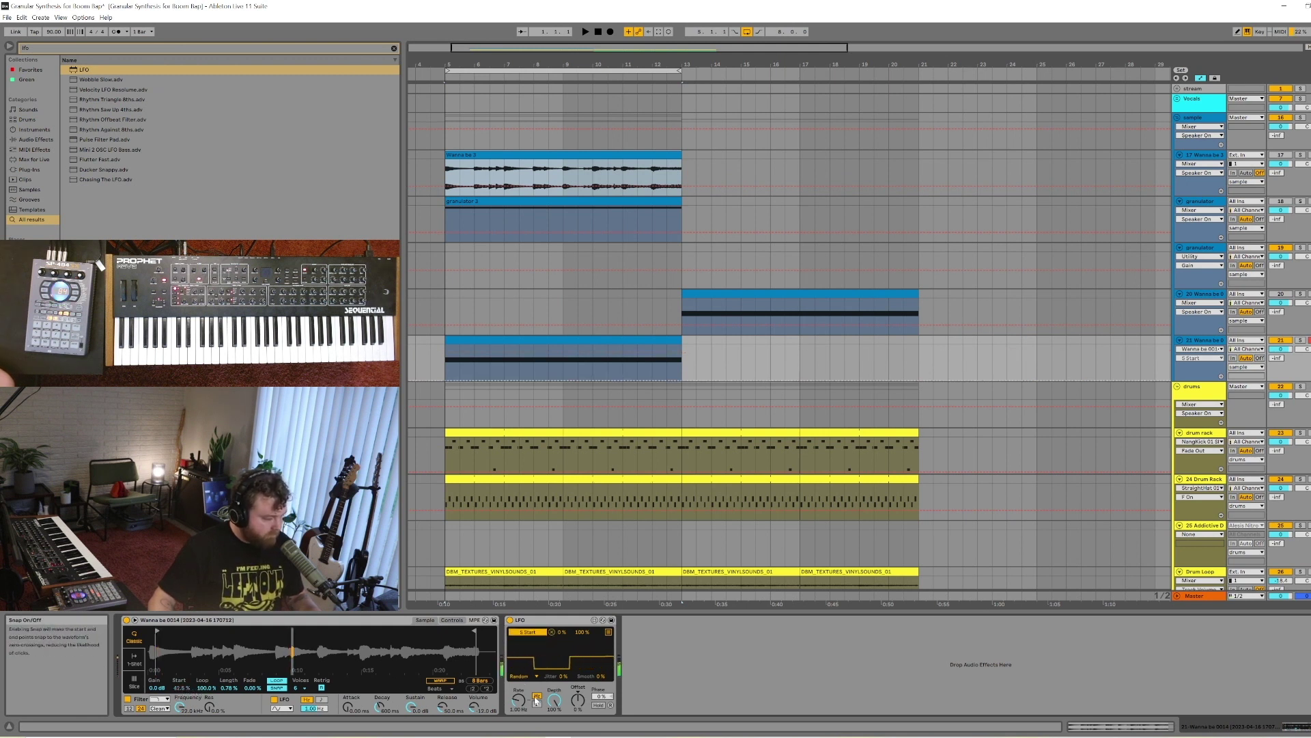
drag(518, 699, 519, 683)
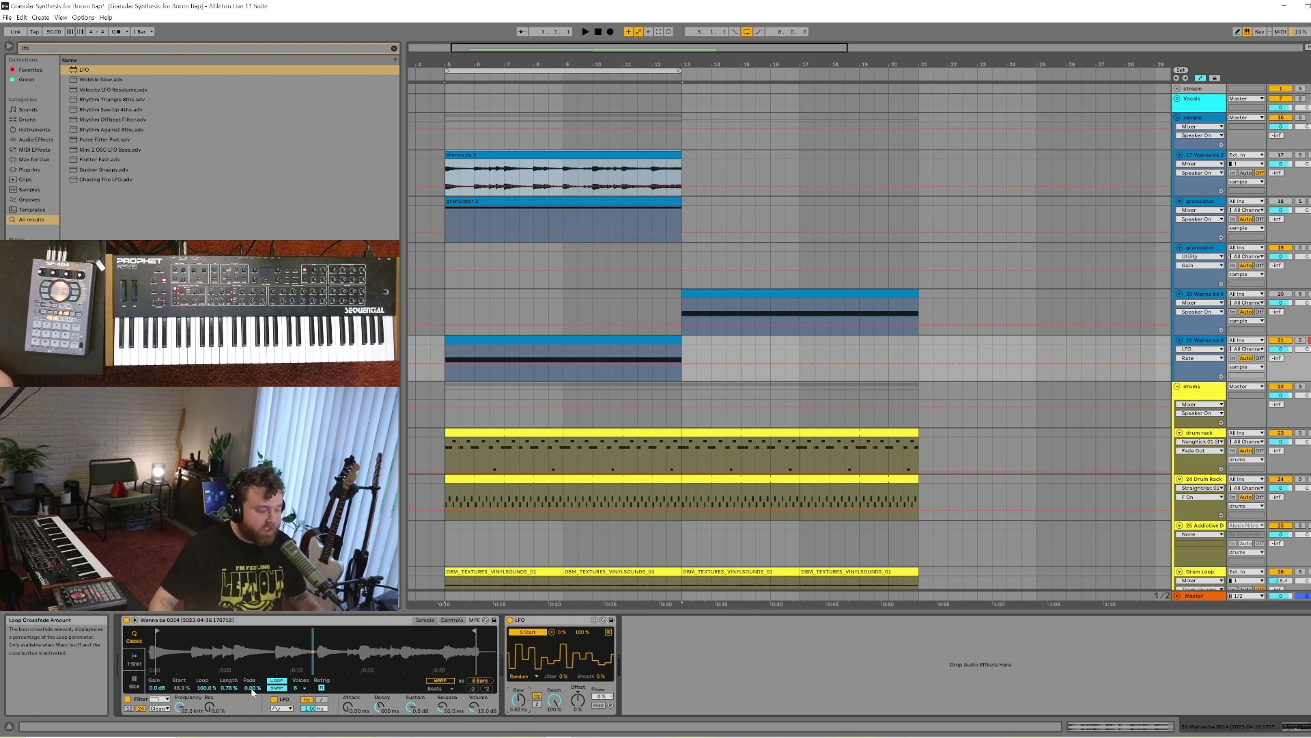
Set Simpler's loop fade to 13.3 % while auditioning the modulated sample
drag(253, 692, 254, 696)
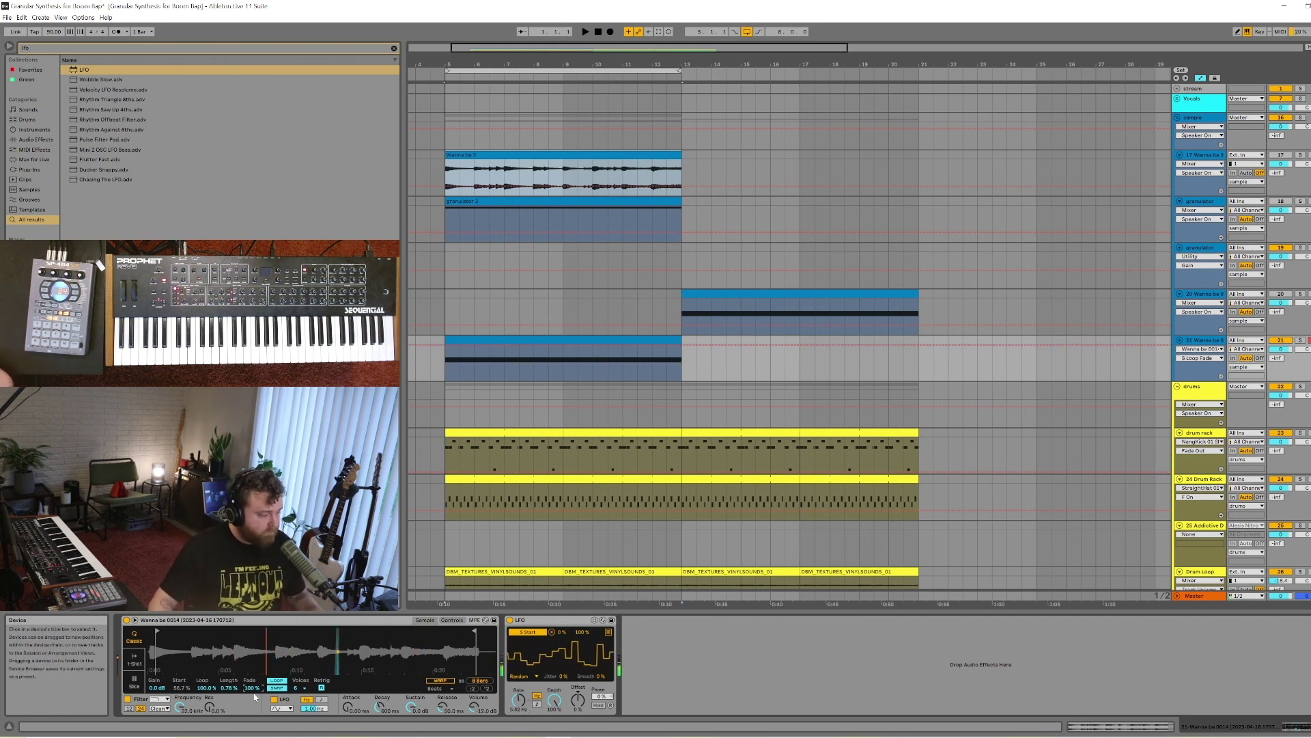
key(space)
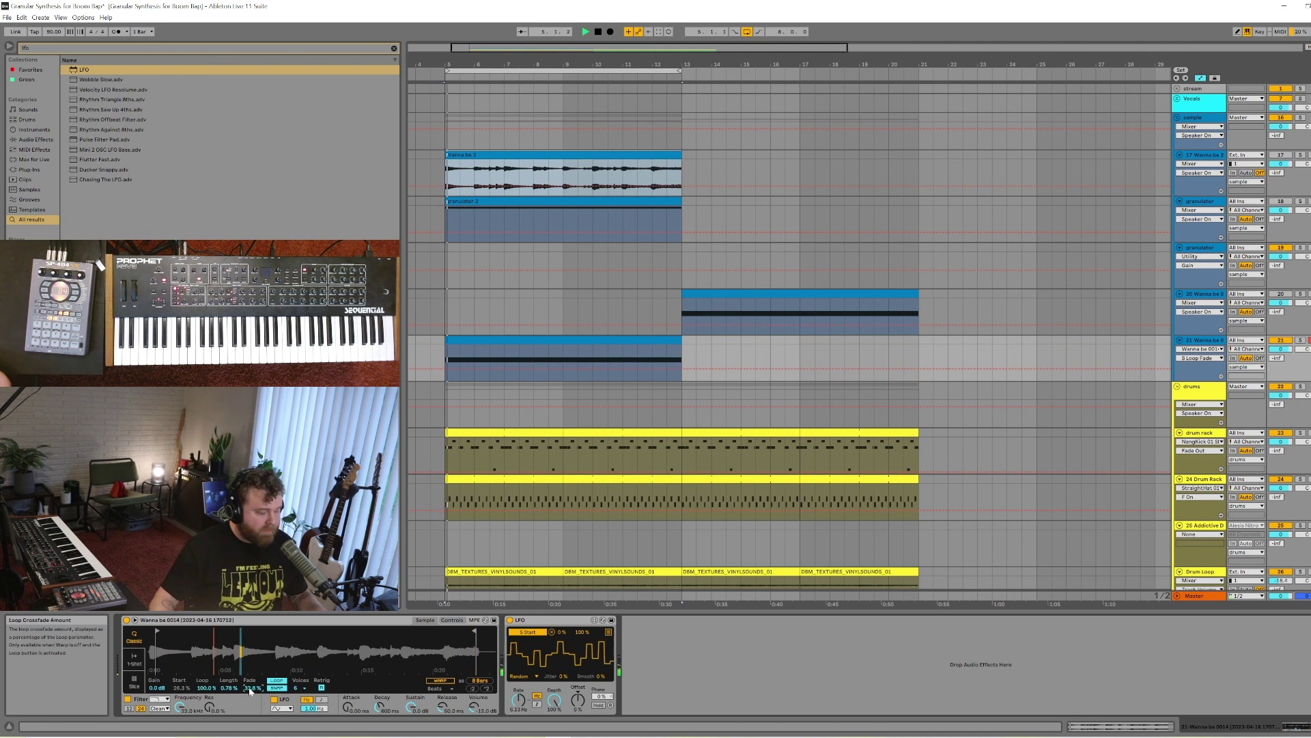
drag(251, 688, 250, 691)
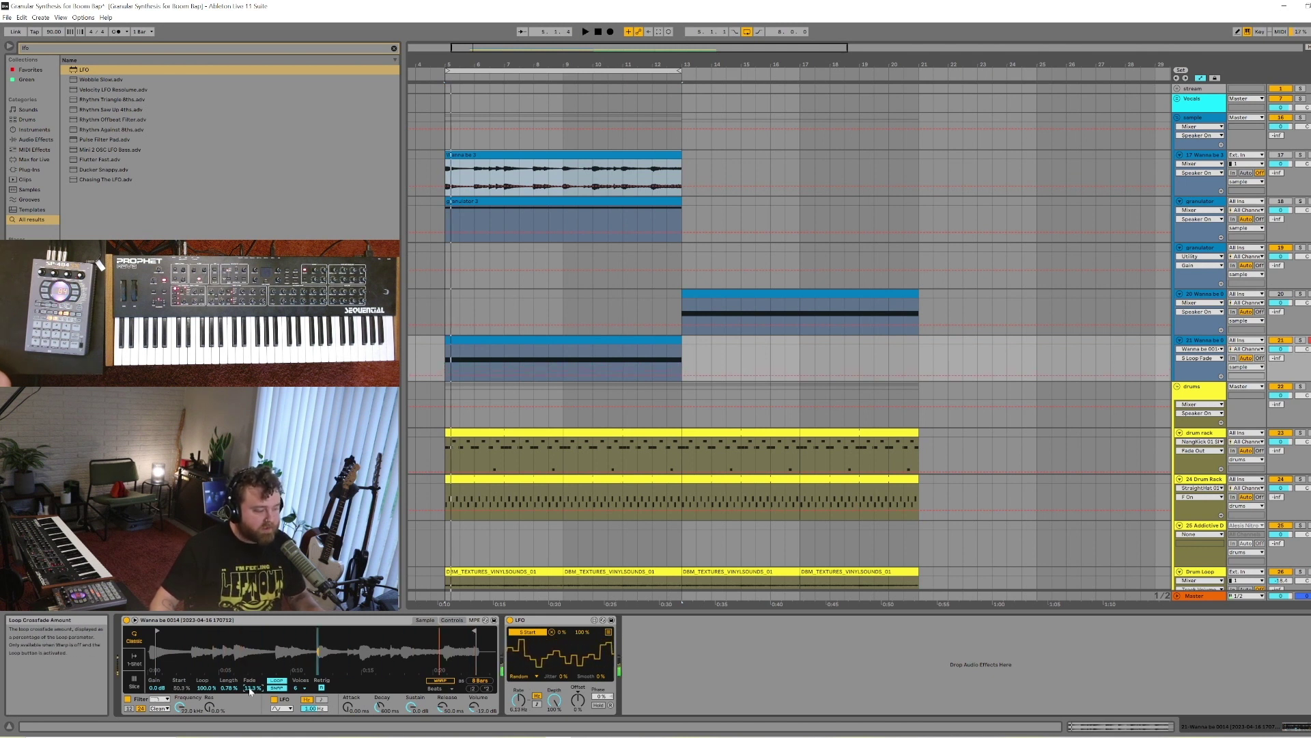
Move the Simpler track's MIDI clip to bar 13 and adjust Simpler's volume while playing that section
drag(478, 339, 715, 340)
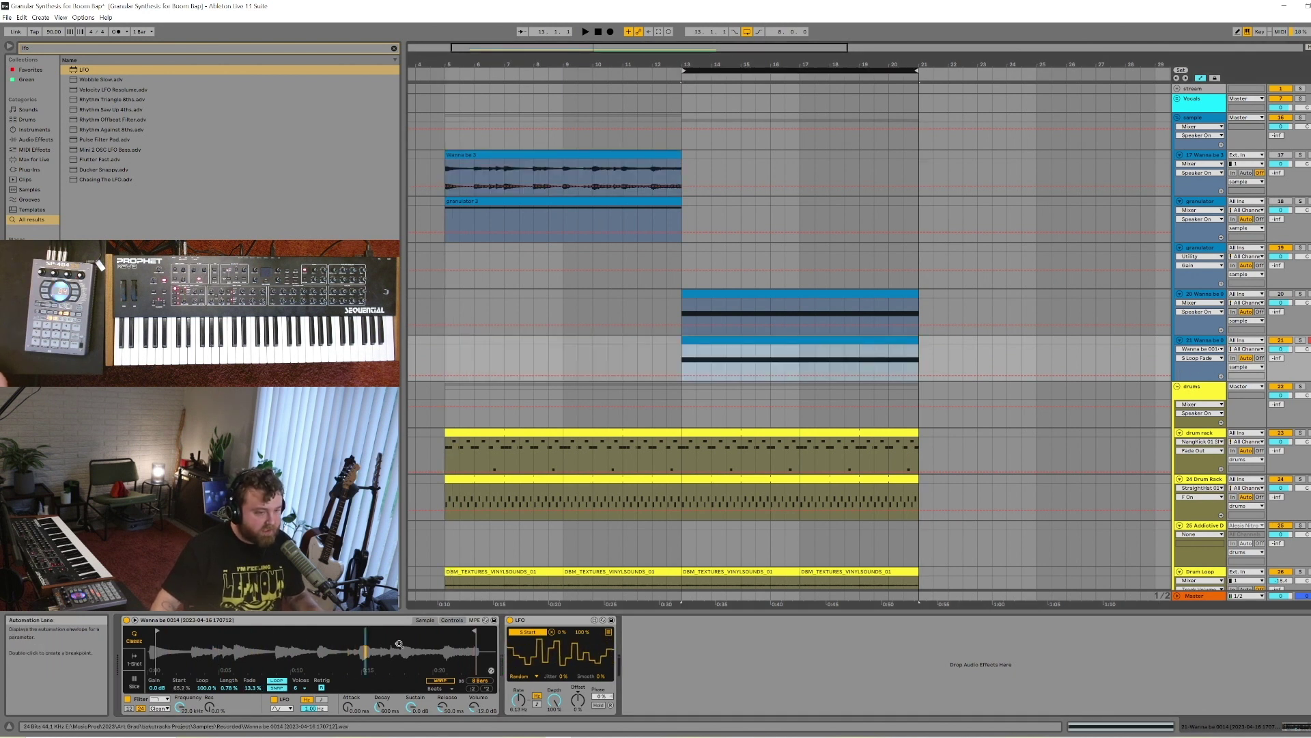
click(474, 706)
key(space)
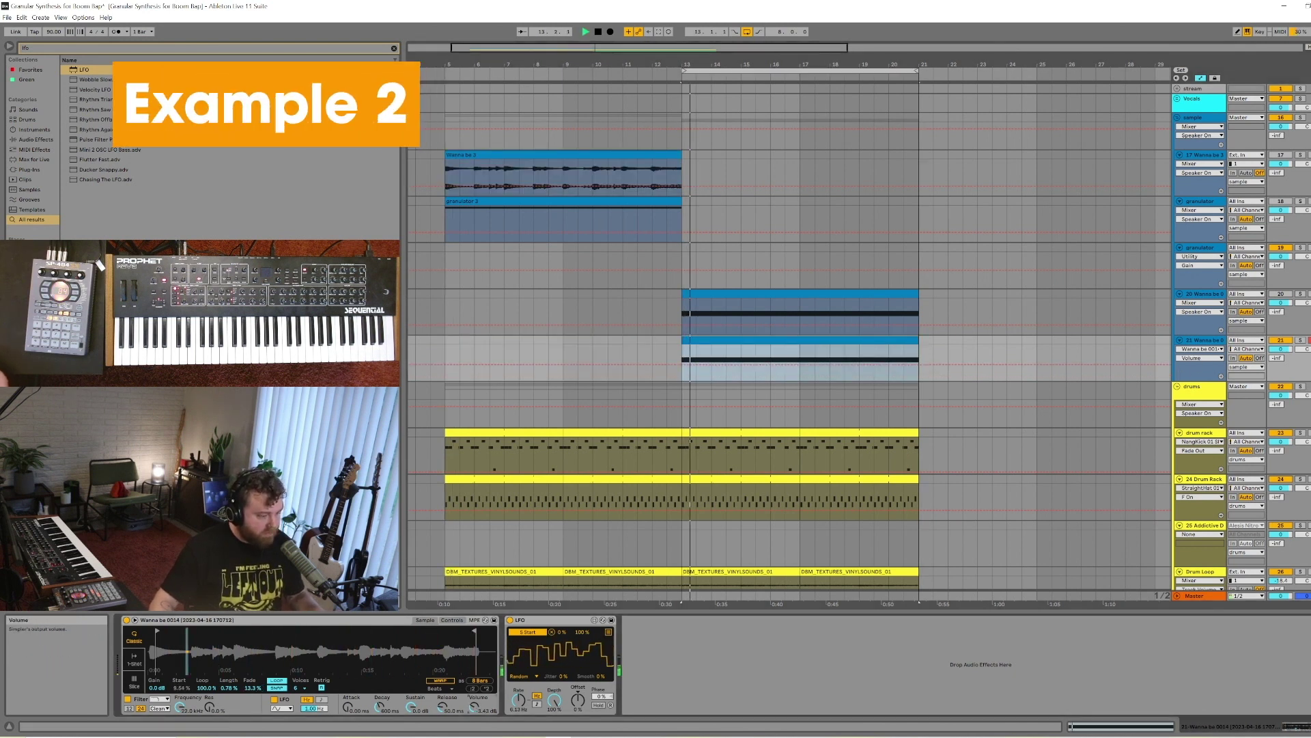
drag(474, 706, 474, 707)
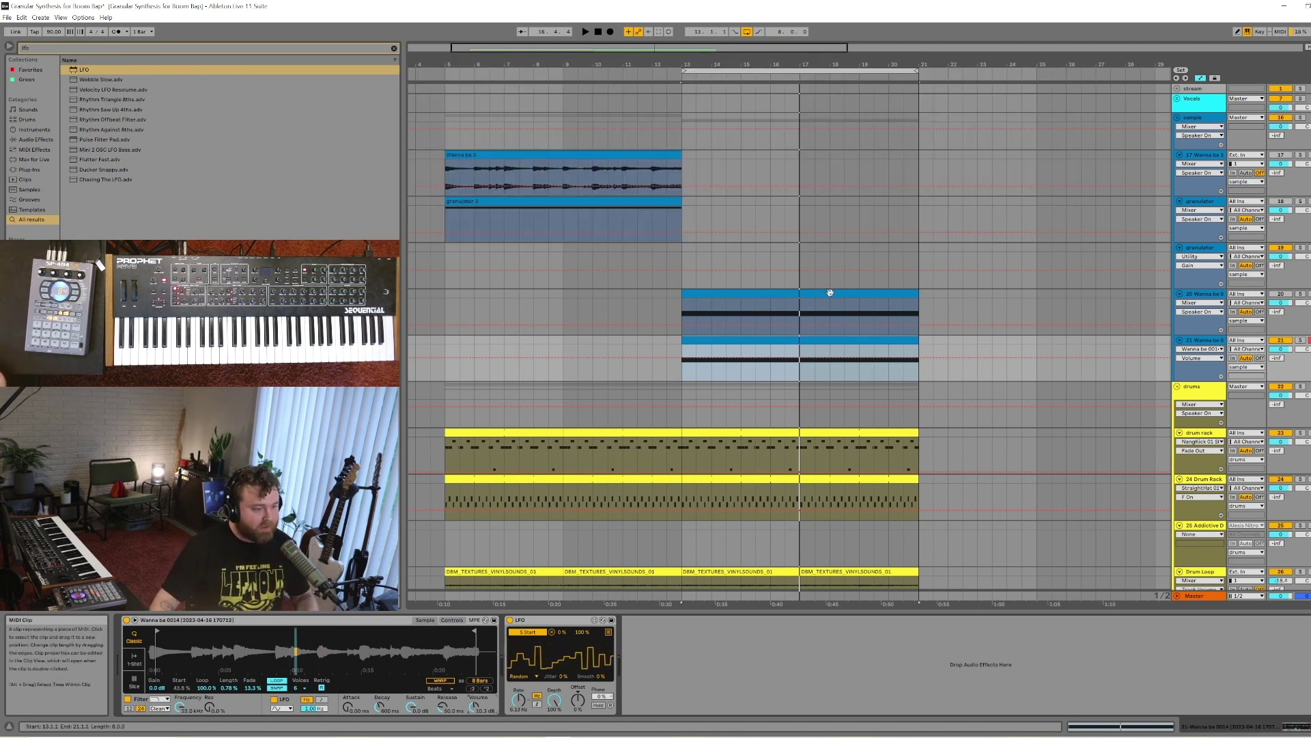
Remove the duplicate clip on track 20 and add an Auto Filter to the Simpler track below it
click(830, 292)
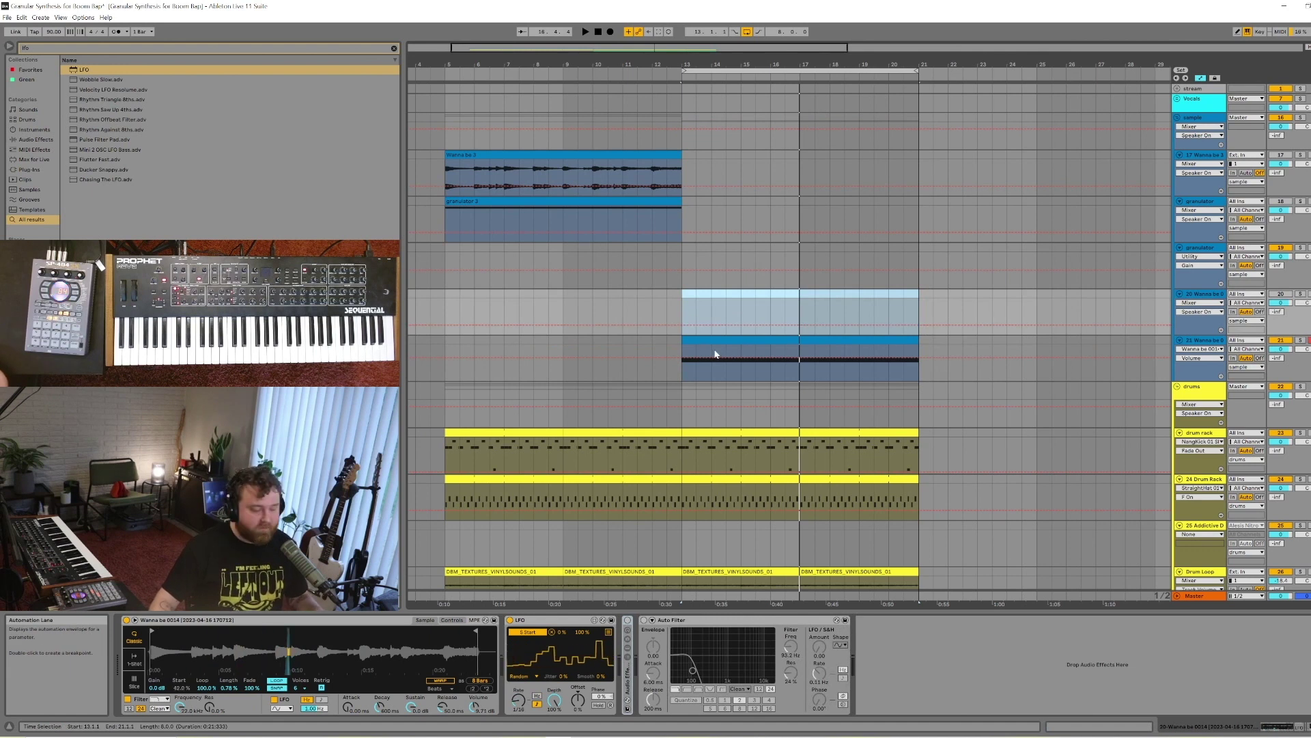
key(space)
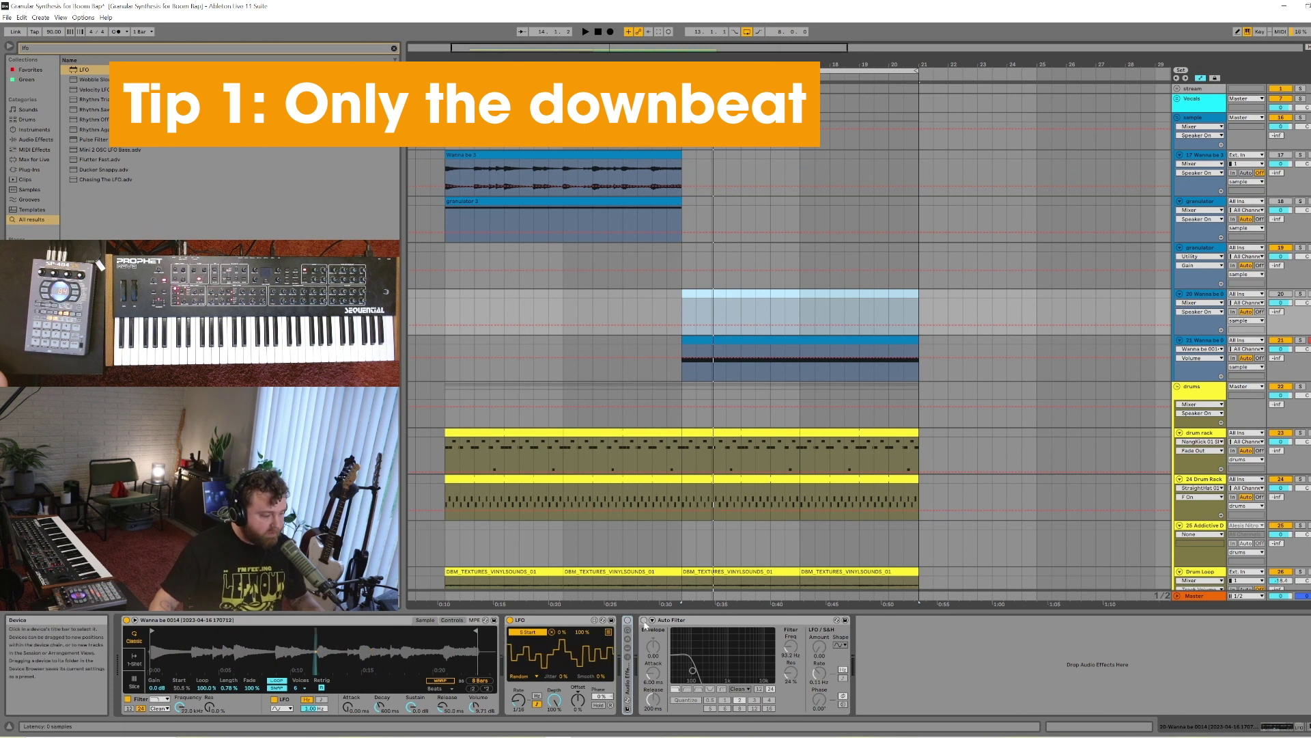
click(644, 620)
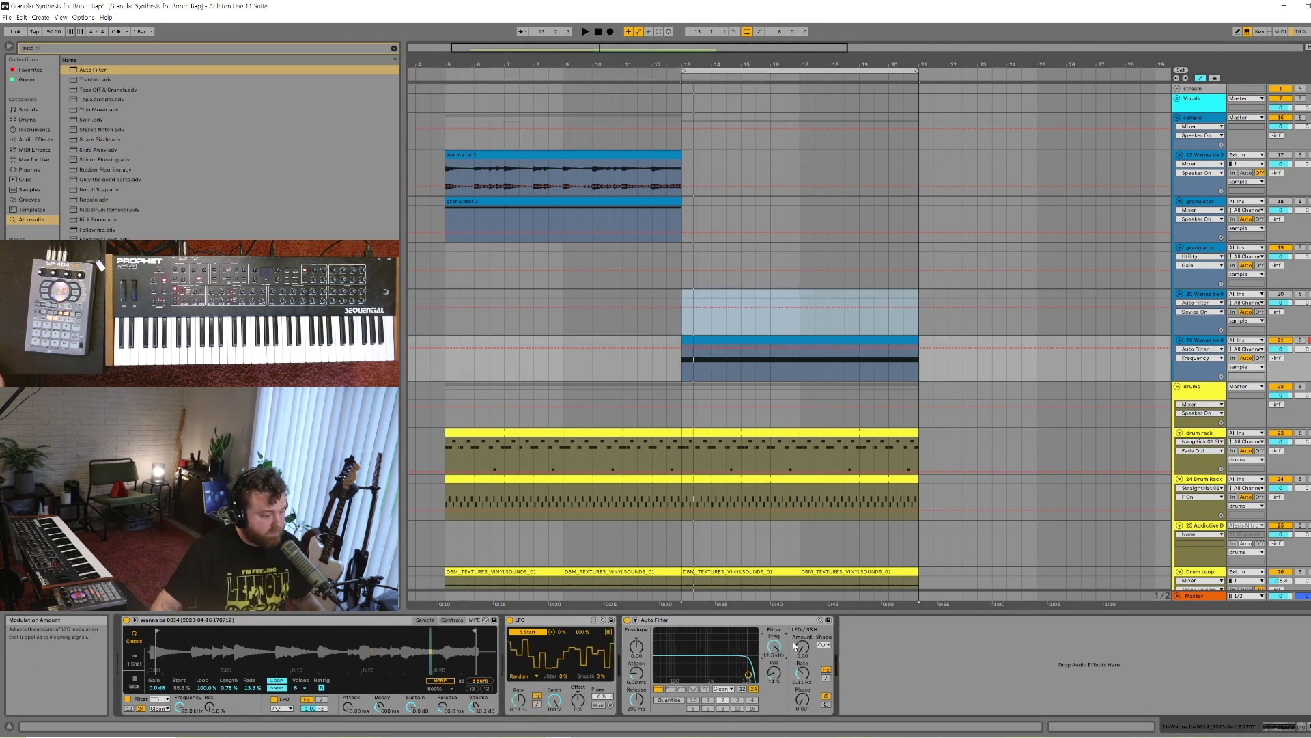
Show the Auto Filter's Frequency automation on the Simpler track and draw a cutoff drop from the bar 13 downbeat
right_click(802, 646)
click(829, 650)
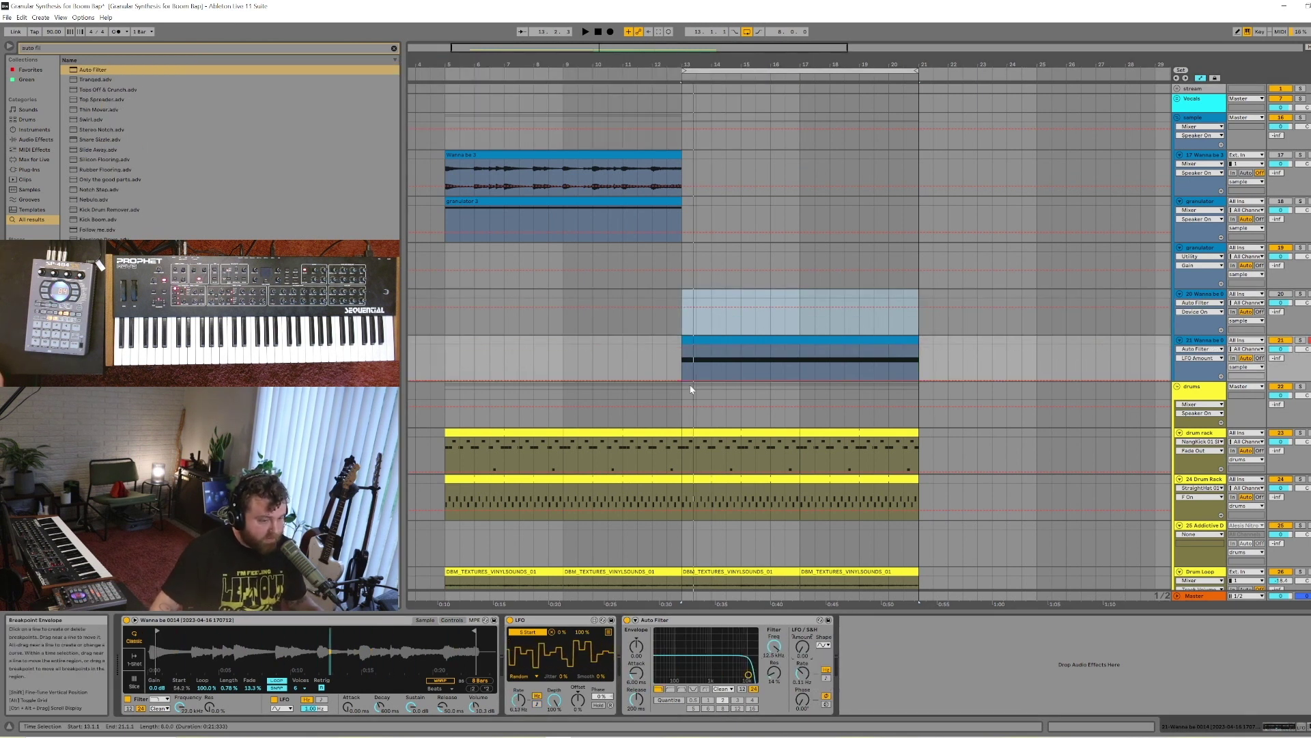
click(778, 646)
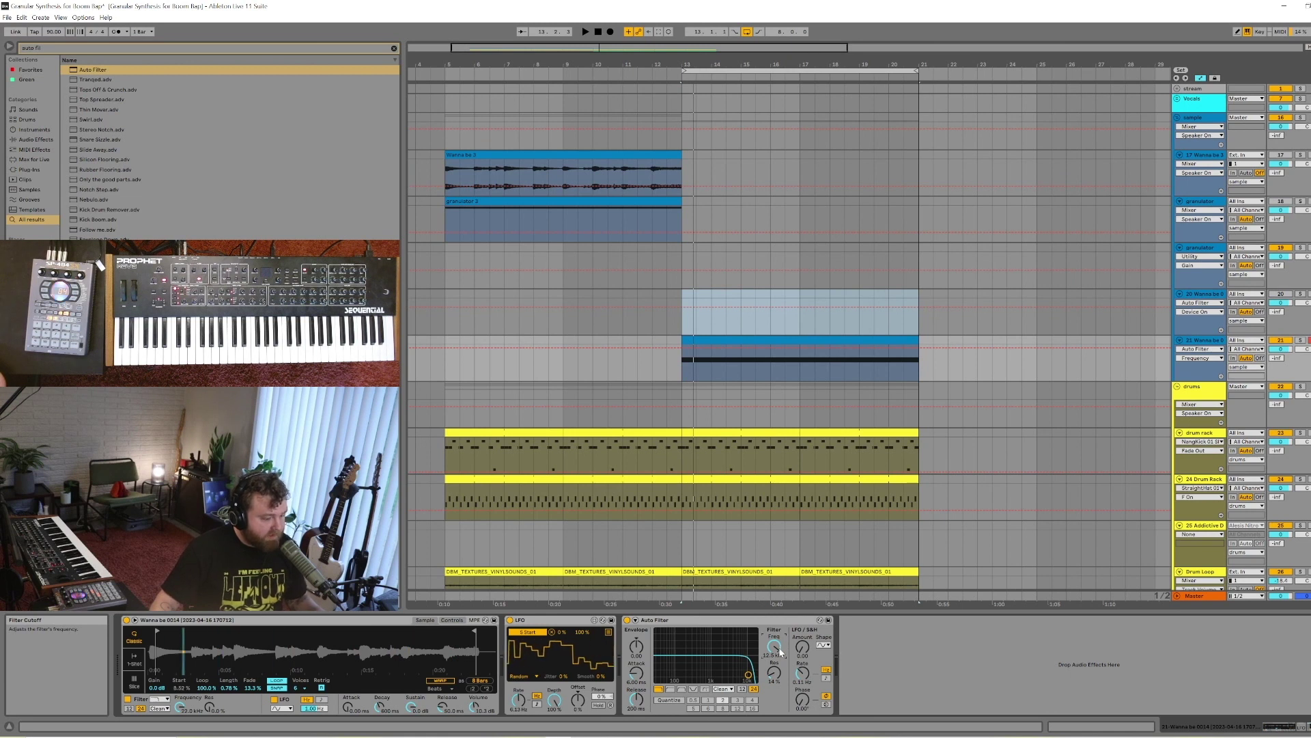
right_click(781, 653)
click(692, 386)
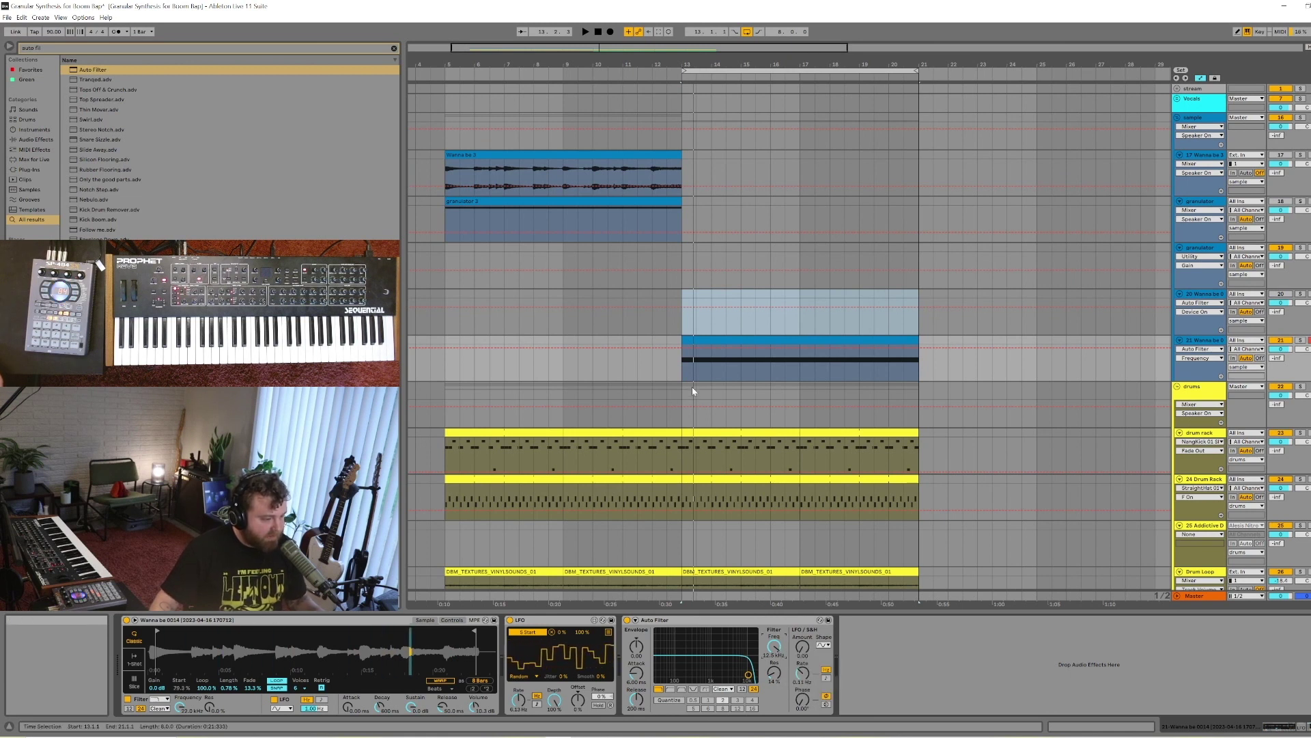
ctrl+scroll(690, 386, up, 3)
click(679, 354)
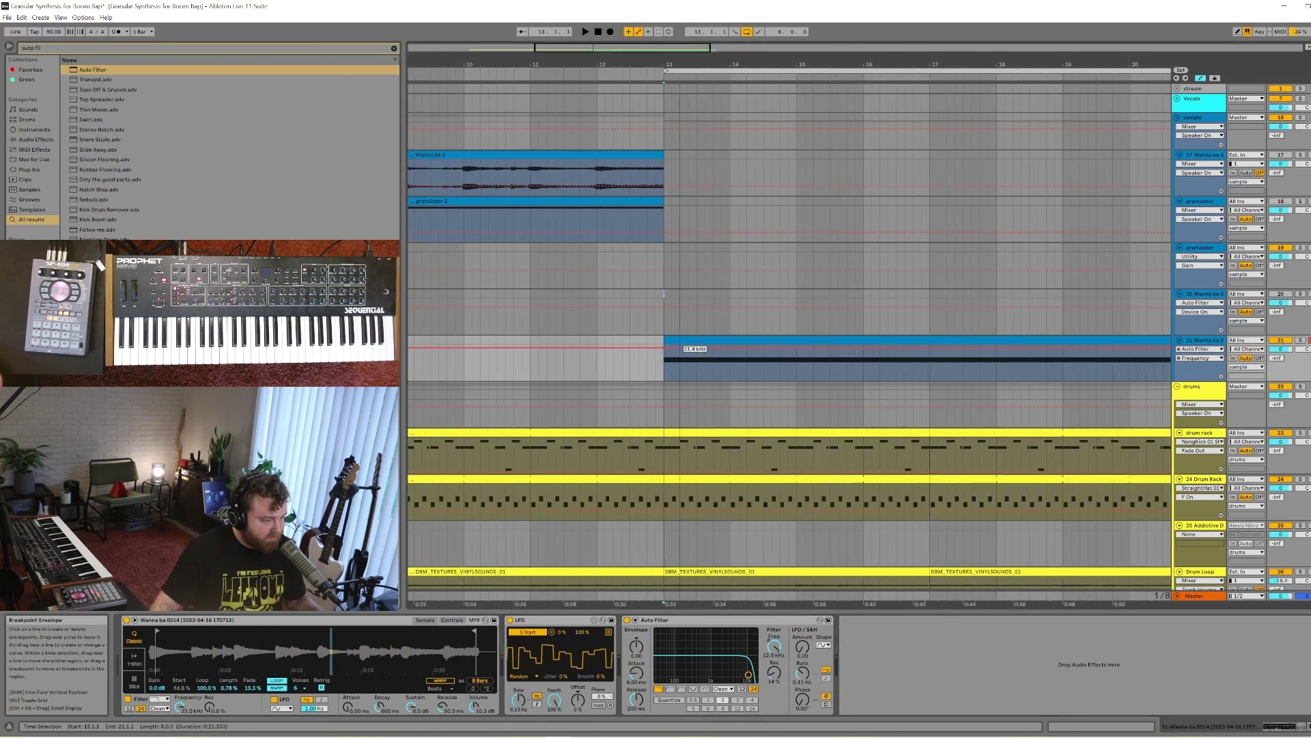
click(649, 380)
key(space)
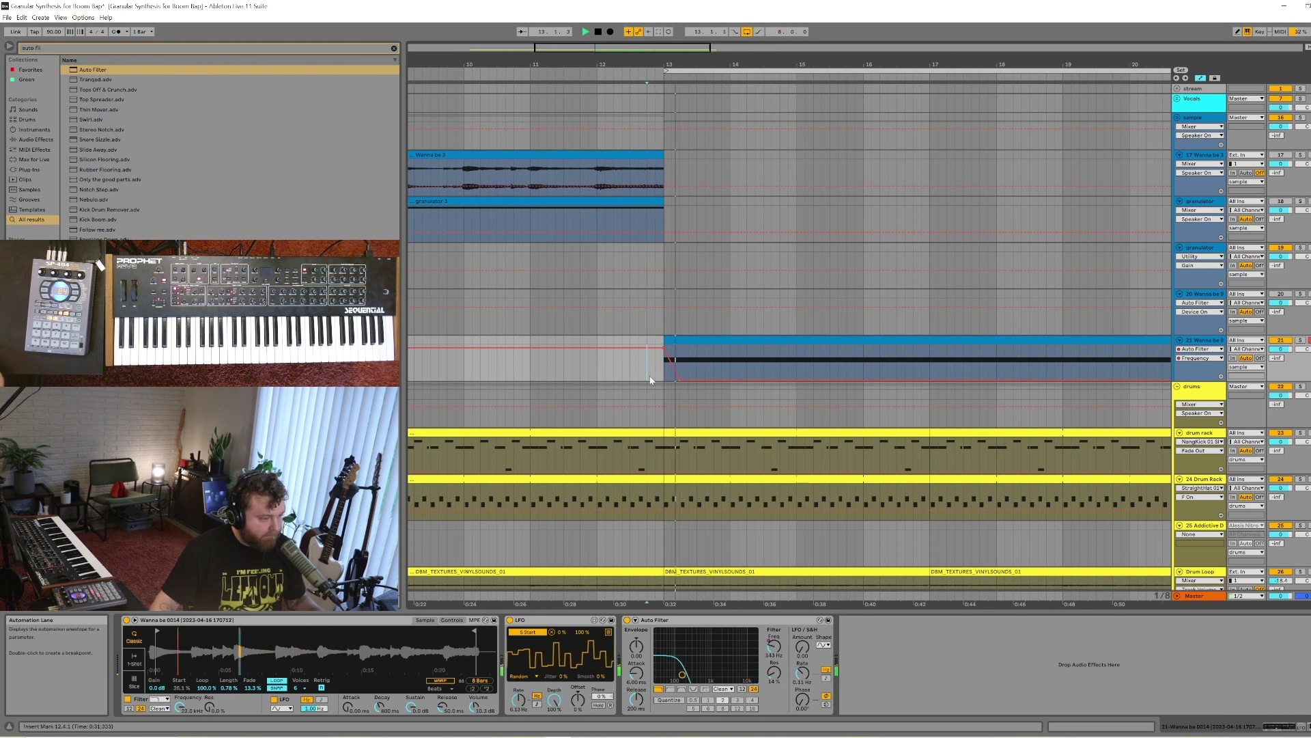
Adjust the length of the cutoff decay after the bar 13 downbeat while auditioning it
drag(678, 380, 706, 379)
key(space)
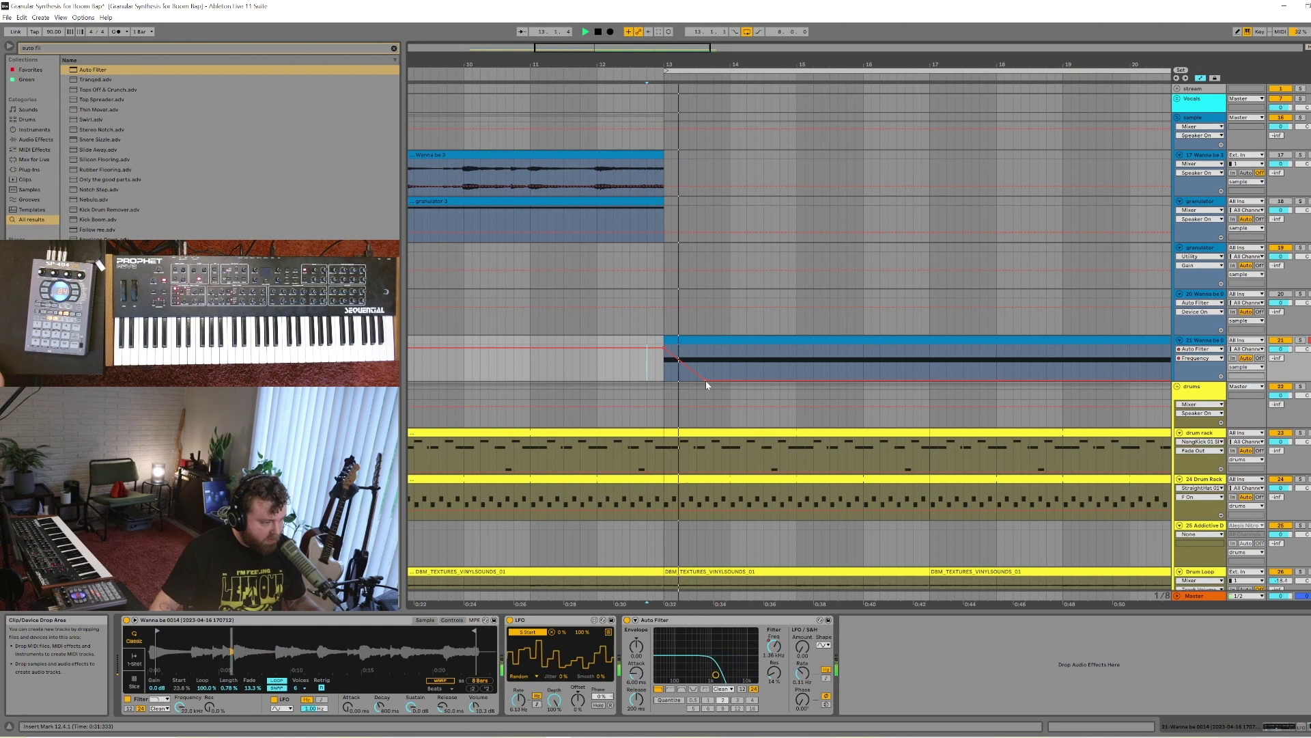
key(space)
drag(705, 379, 689, 380)
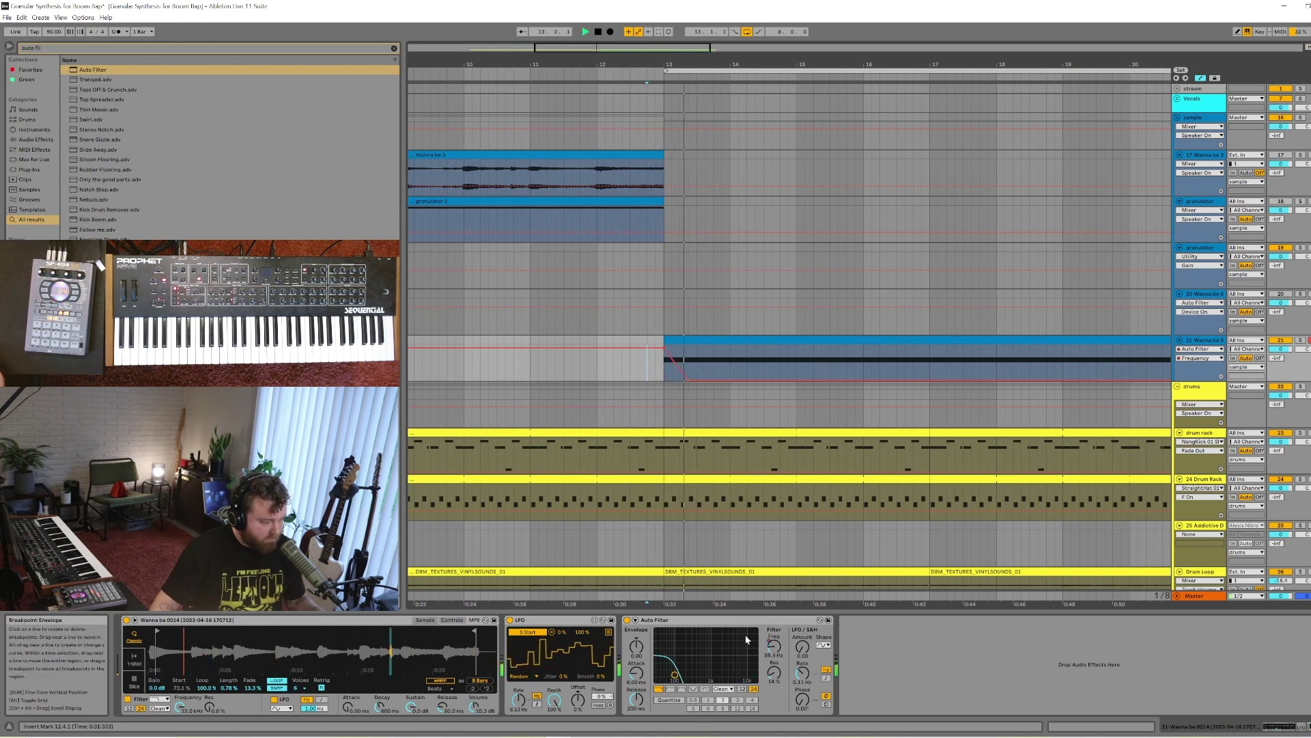
Toggle the Auto Filter's slope, then return to its Frequency automation and adjust the low end of the curve
click(743, 690)
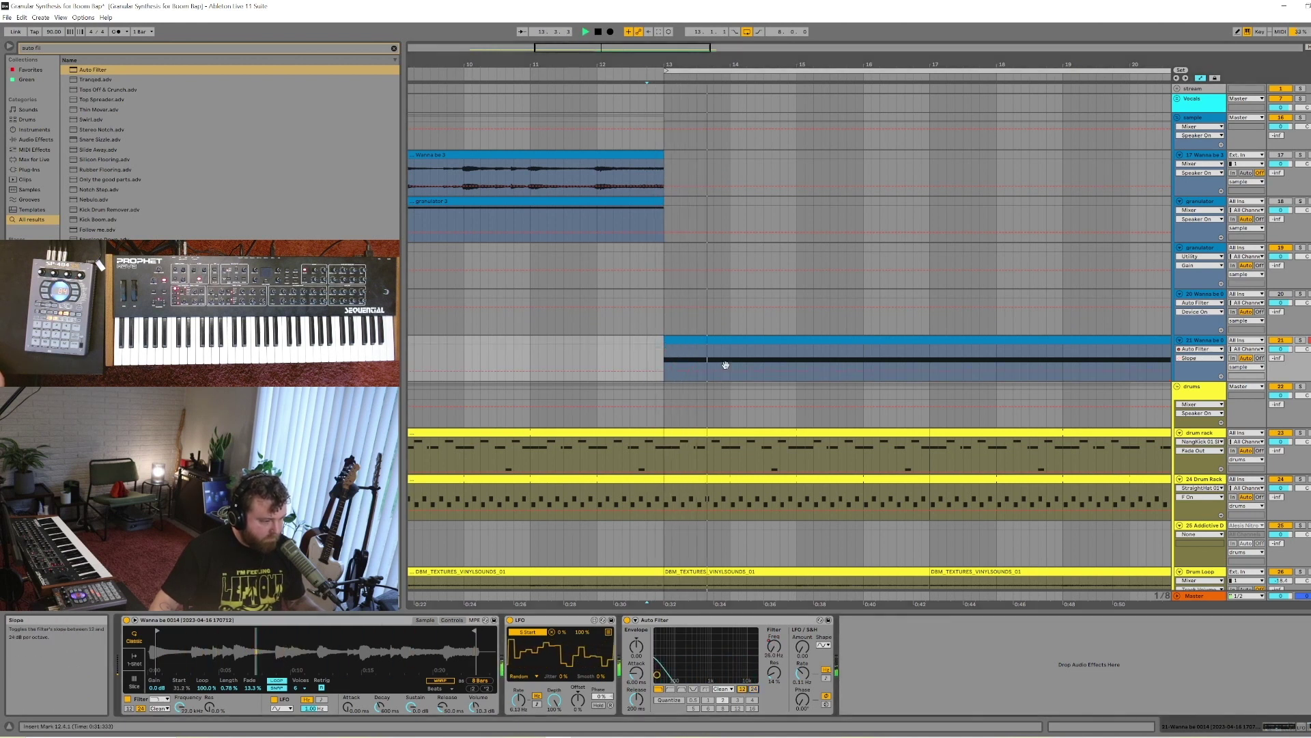
right_click(773, 646)
click(796, 649)
mouse_move(731, 362)
mouse_down()
mouse_move(660, 373)
mouse_move(729, 377)
mouse_up()
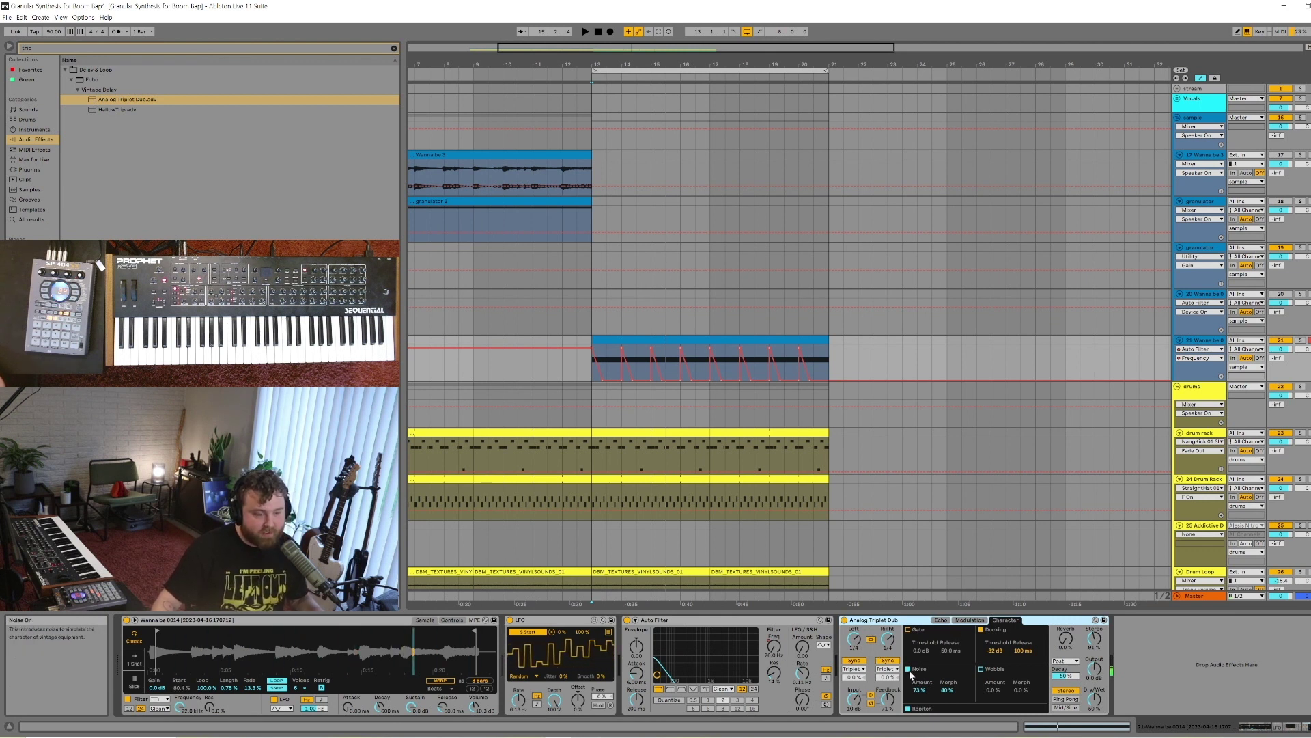
Turn off Noise in the Analog Triplet Dub echo and play the section
click(908, 670)
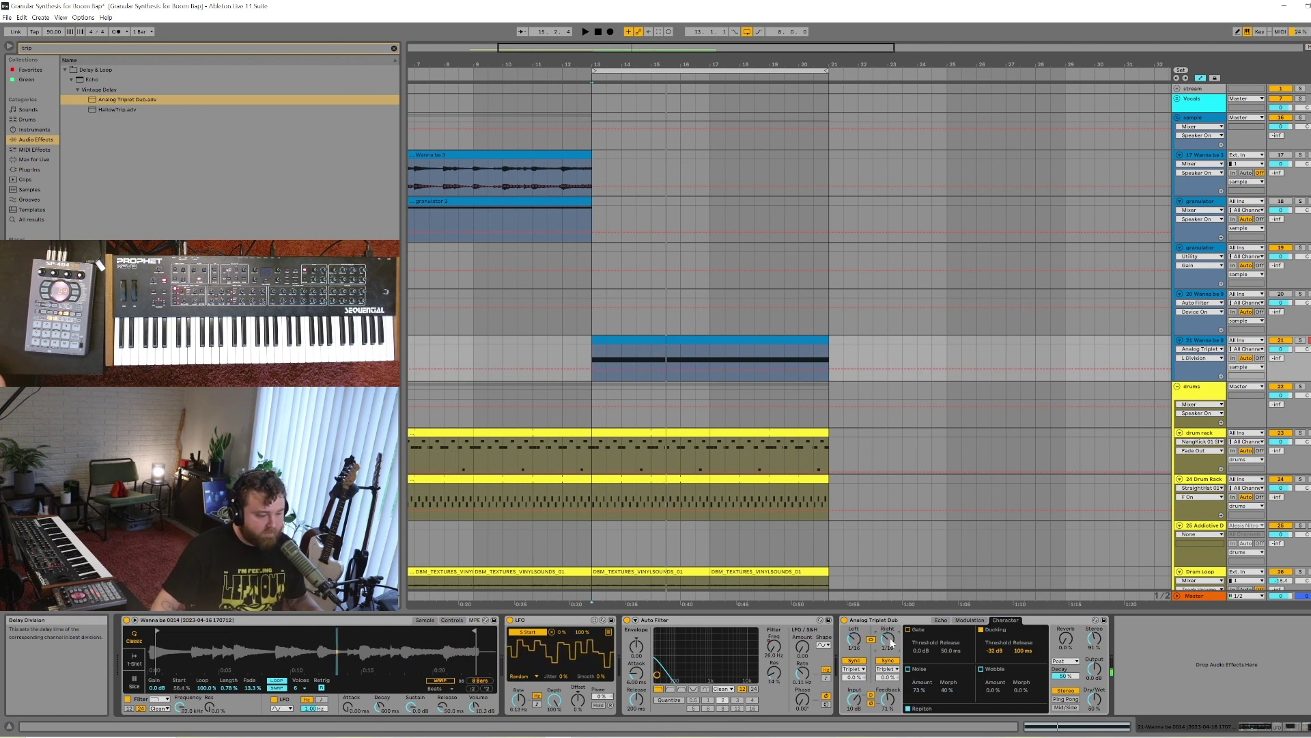
key(space)
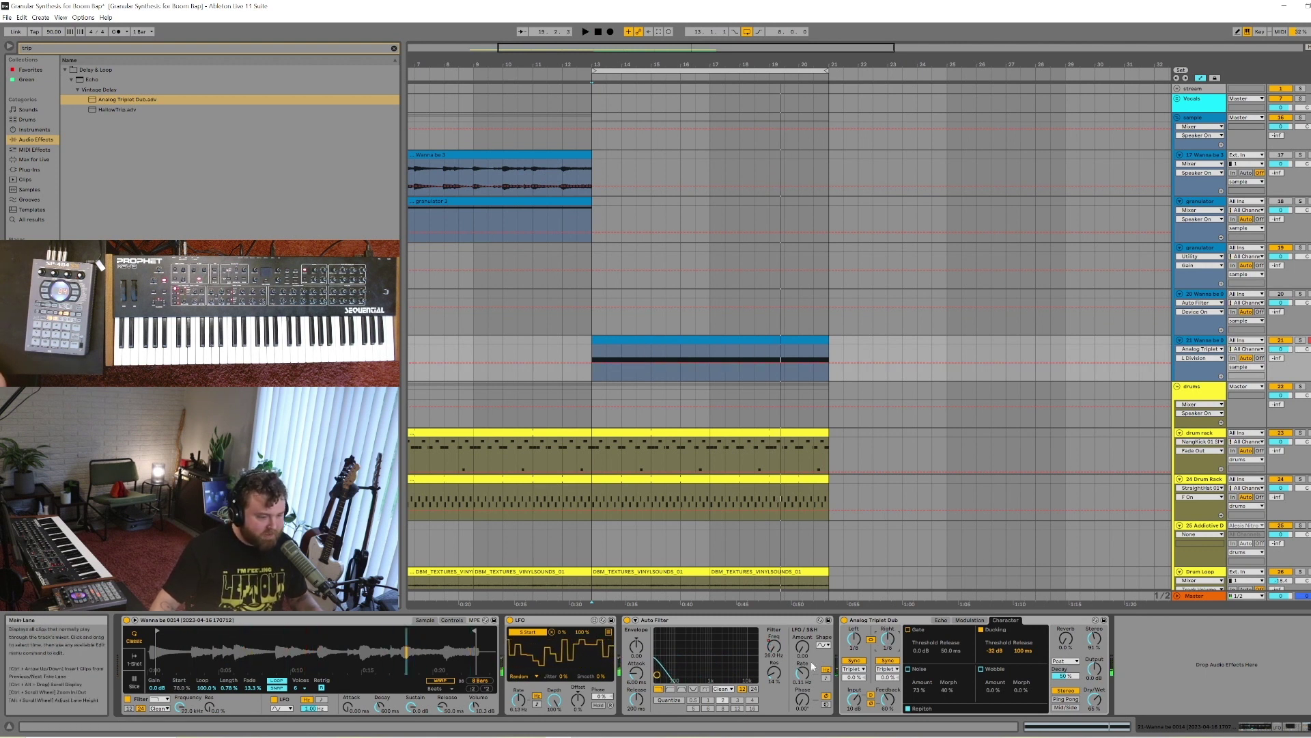
Remove the cutoff peaks at bars 14, 16, 18 and 20 from the Frequency automation and play from before bar 13
right_click(774, 646)
click(806, 656)
click(620, 350)
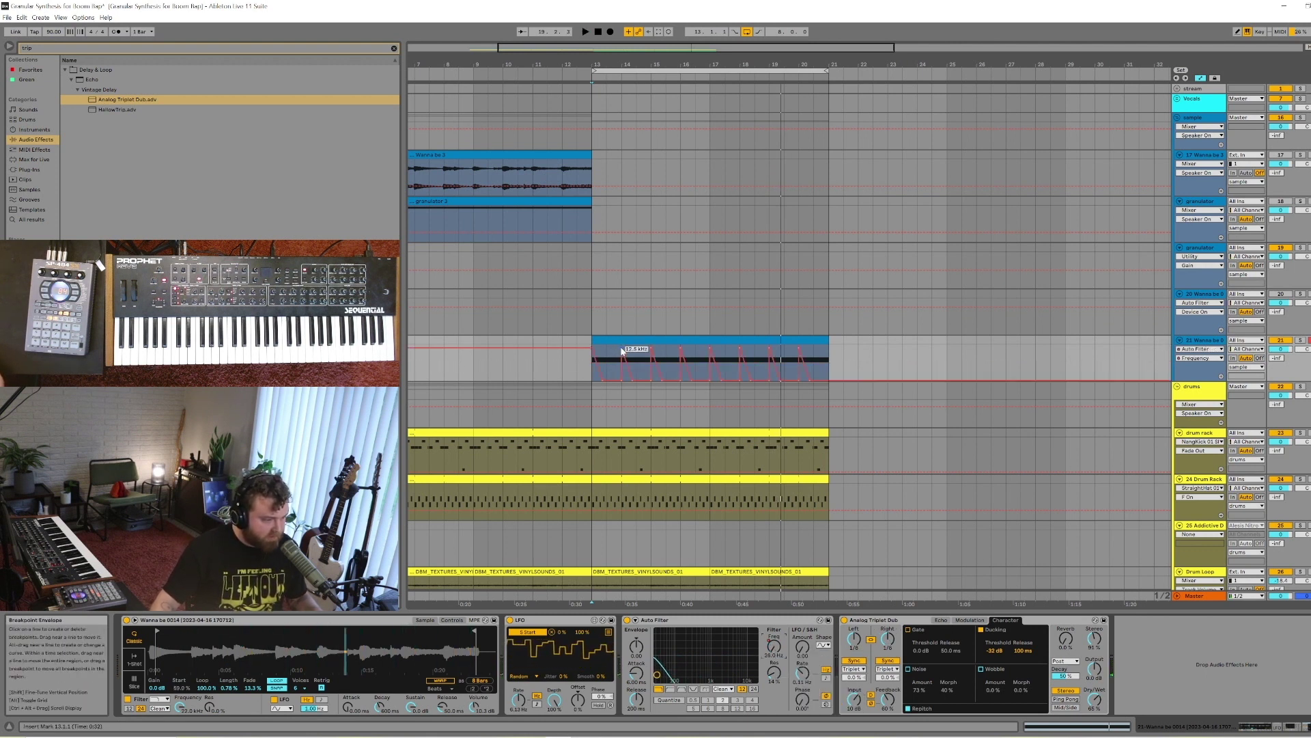
click(743, 349)
click(803, 350)
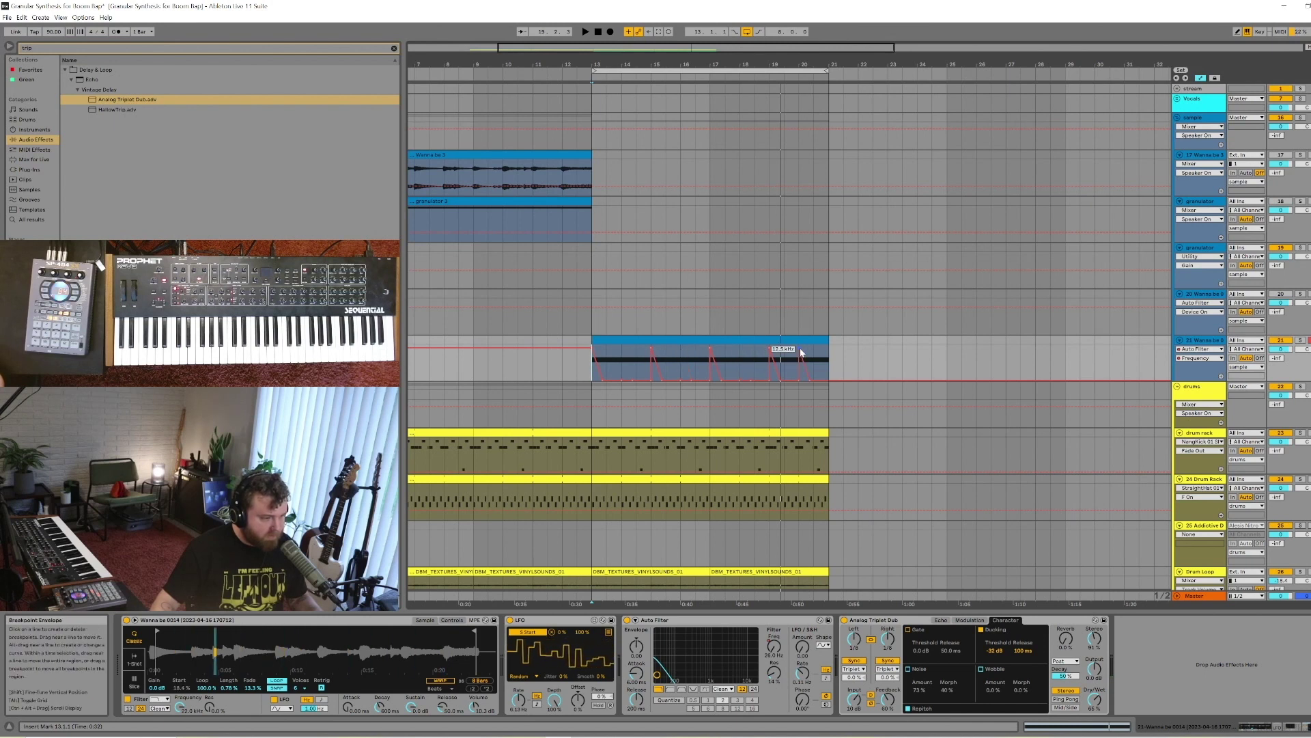
click(580, 373)
key(space)
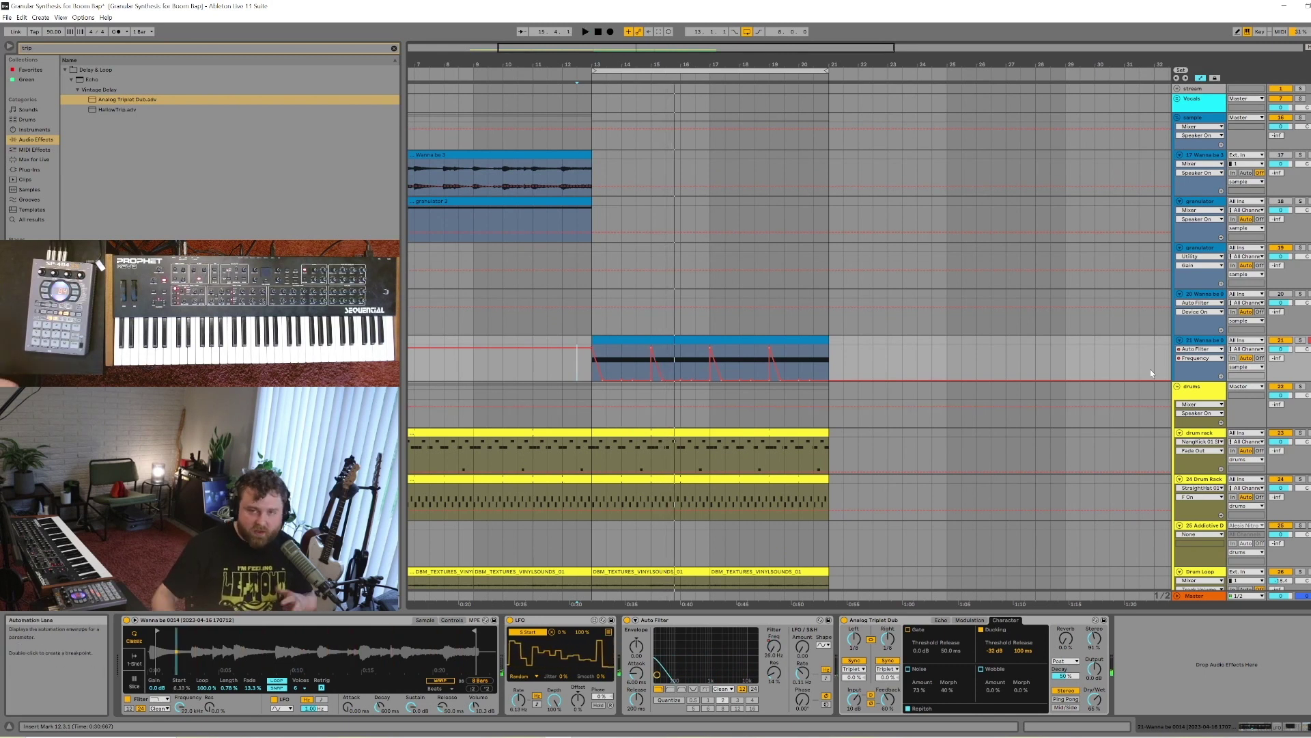
Duplicate the filtered Simpler track and delete the copy's Auto Filter Frequency automation
right_click(1207, 346)
key(Escape)
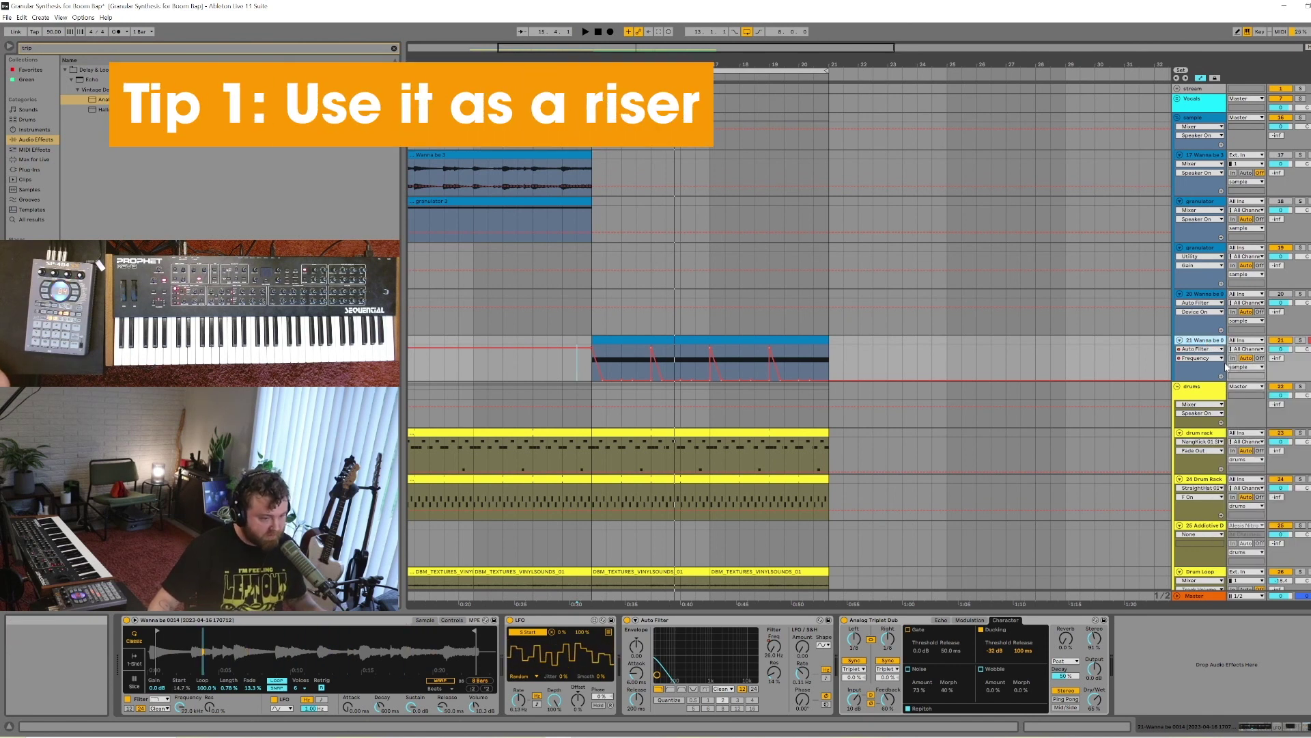
key(ctrl+d)
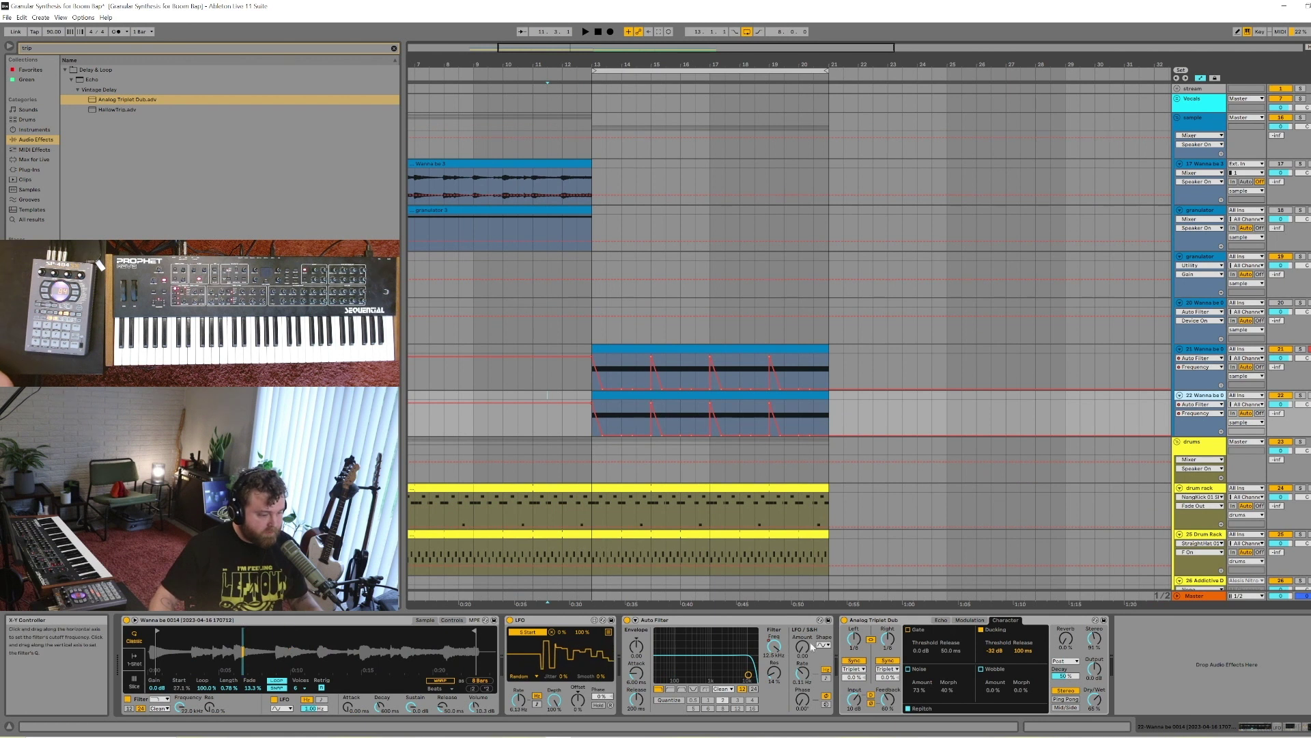
right_click(776, 646)
click(796, 675)
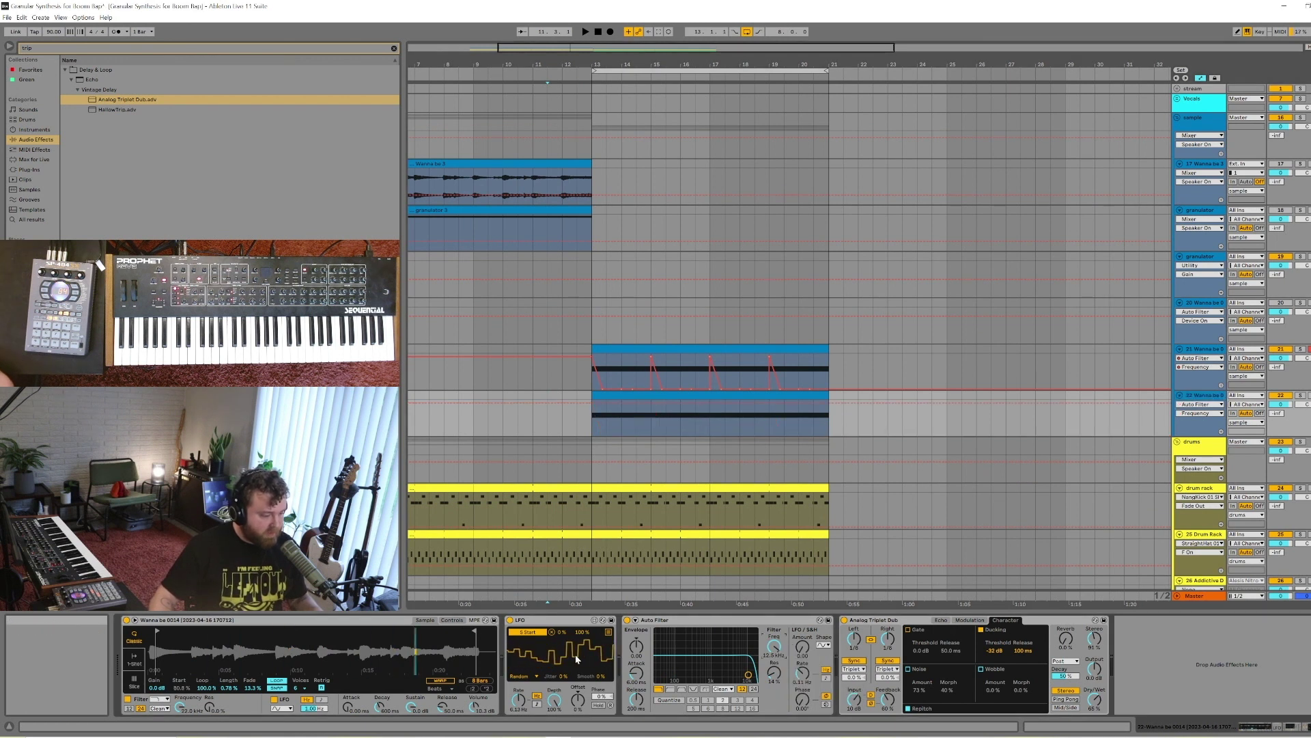
Mute the original Simpler track and remove the Analog Triplet Dub echo from the duplicate
click(1283, 352)
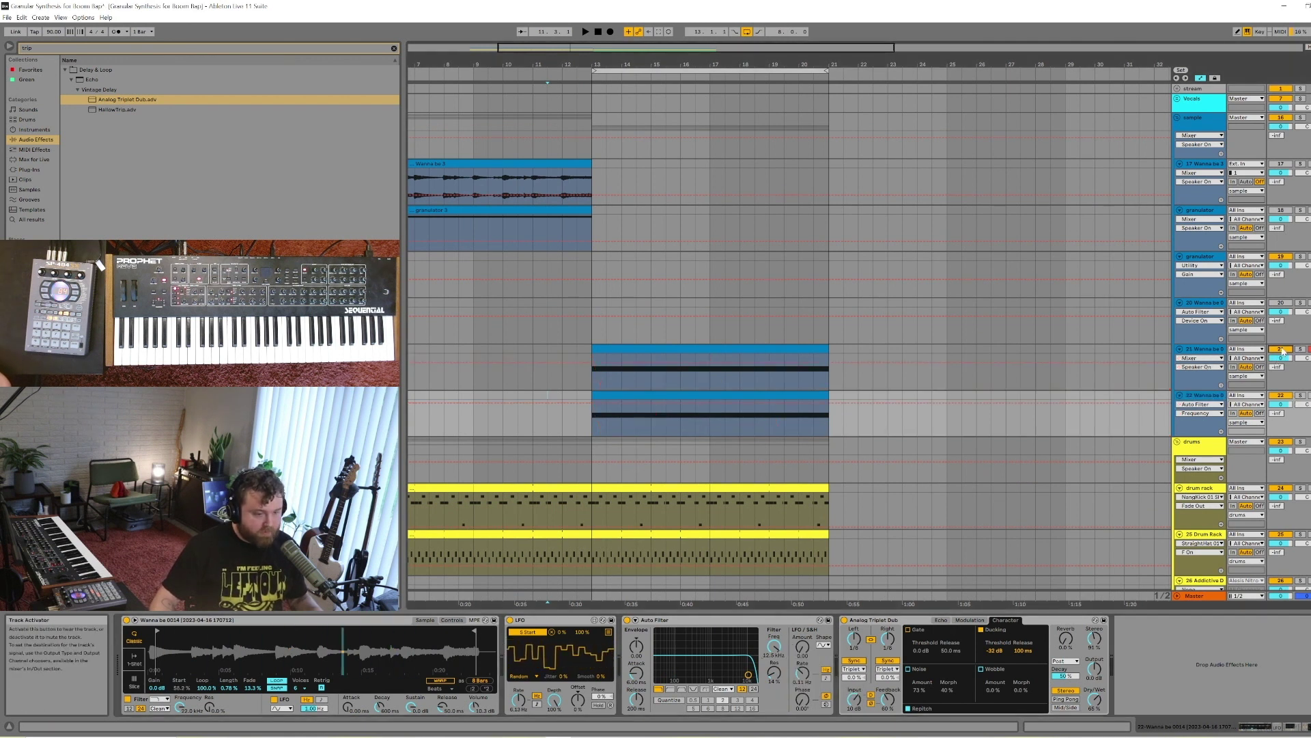
click(592, 424)
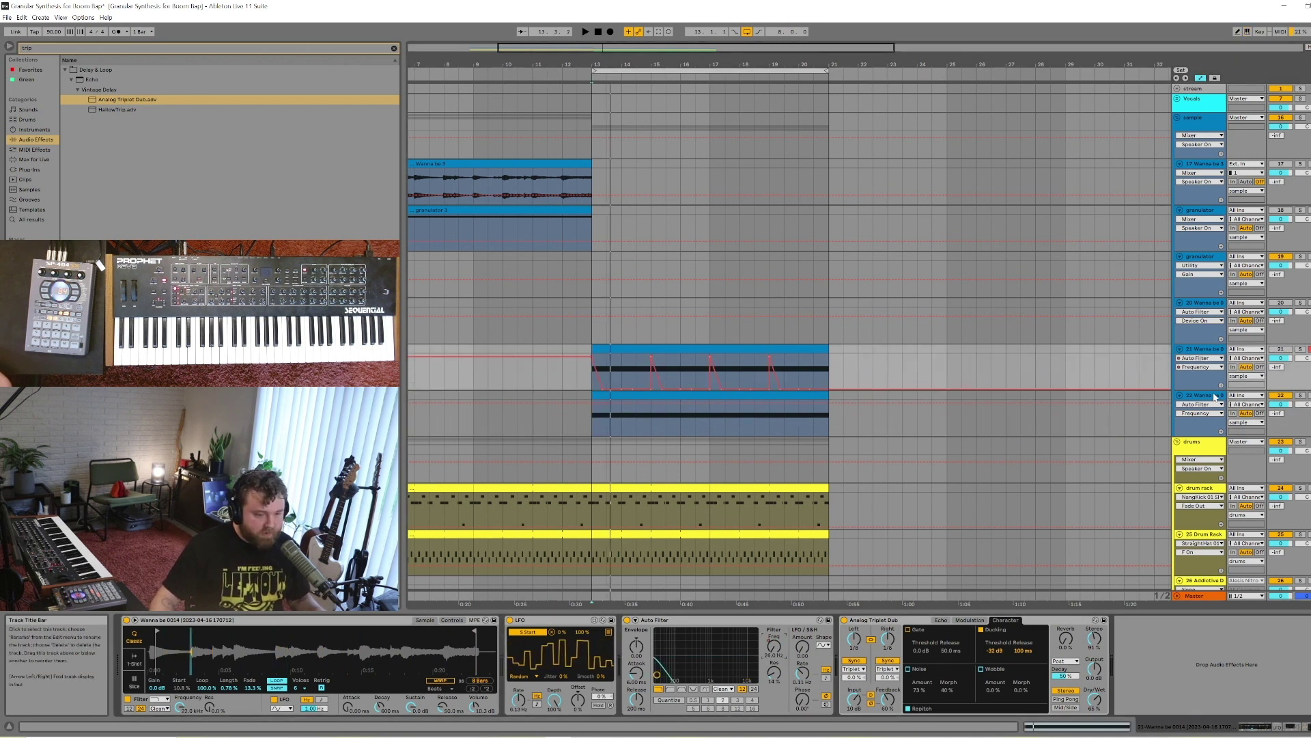
click(887, 407)
Draw a rising Auto Filter Frequency curve on the duplicate track leading up to bar 14 and audition it
right_click(782, 649)
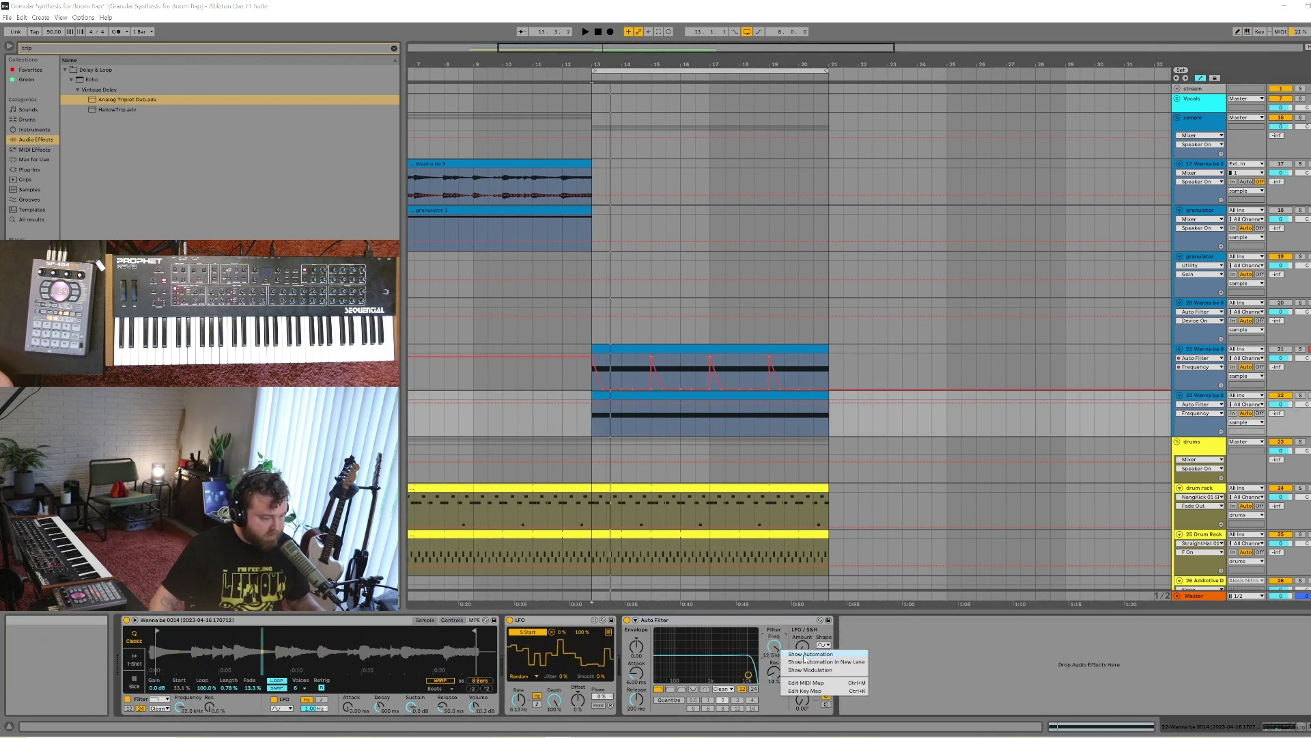
click(810, 654)
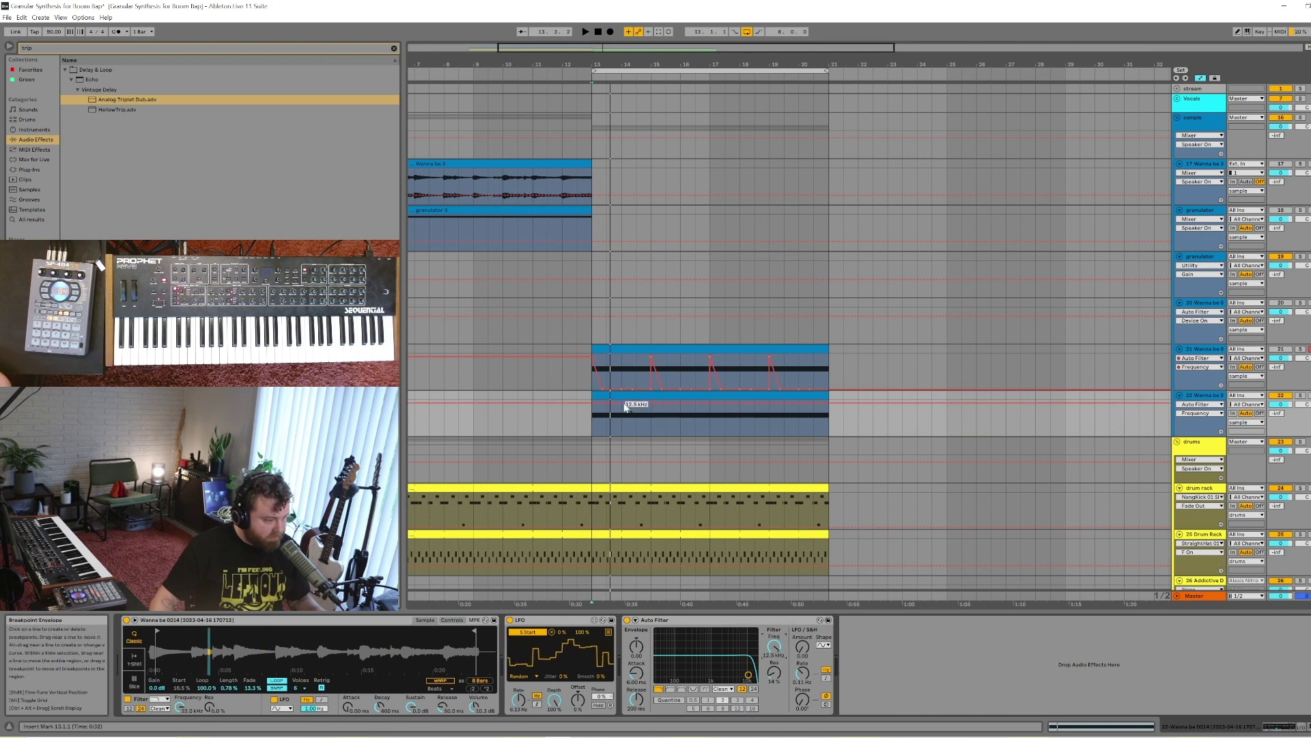
drag(625, 408, 610, 429)
scroll(611, 420, up, 4)
key(space)
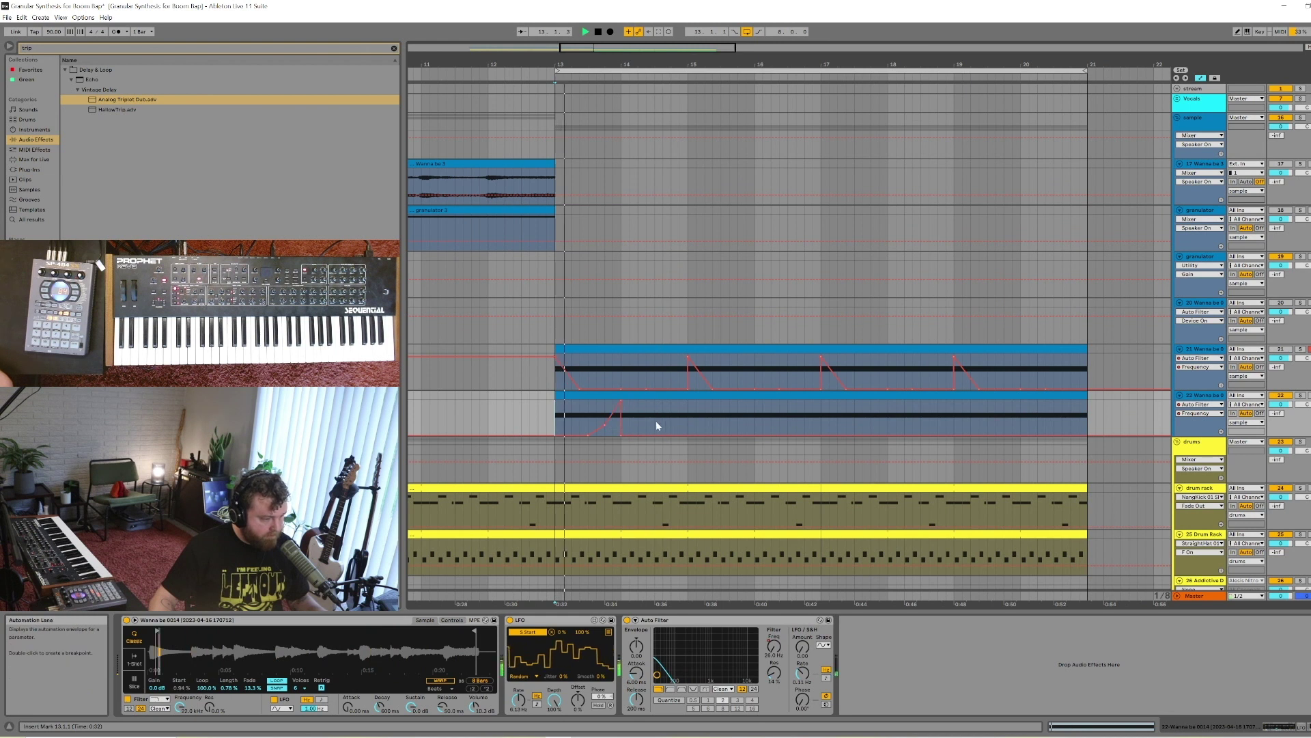
key(e)
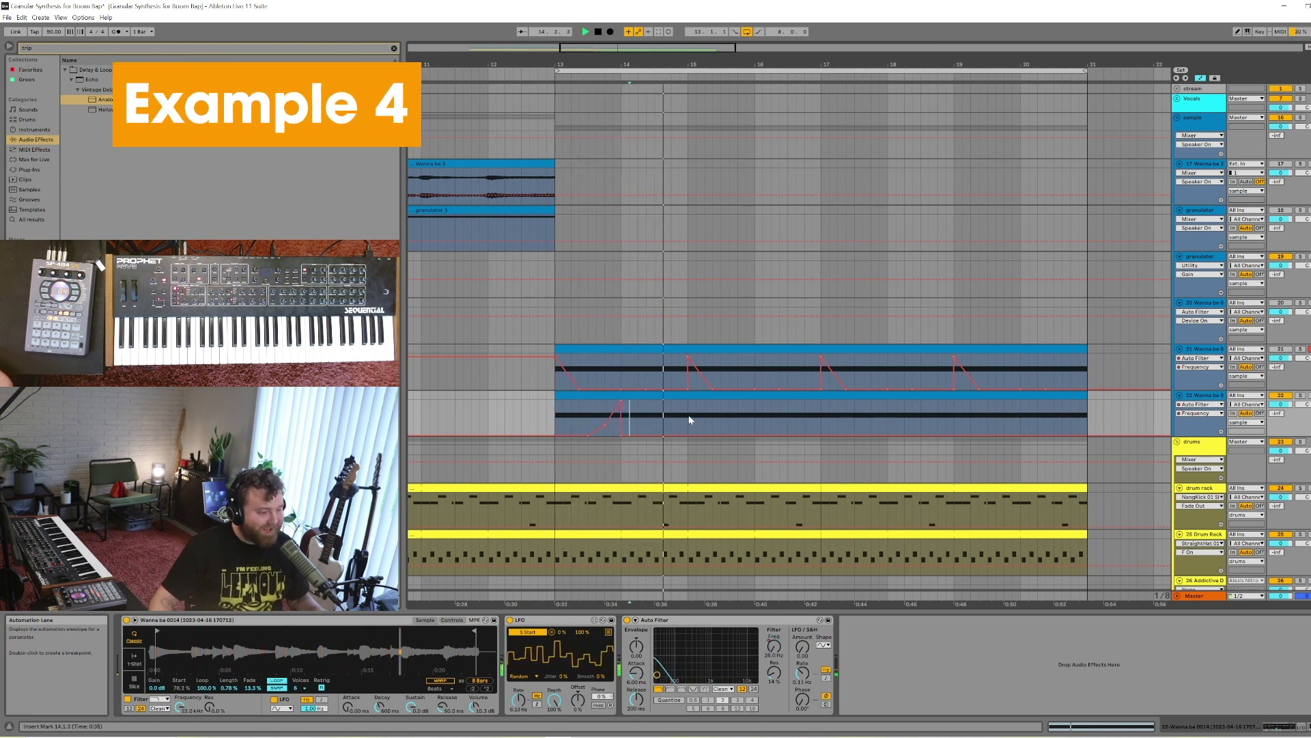
key(space)
Repeat the two-bar riser from bars 13 to 15 three times to fill the section up to bar 21
drag(687, 419, 557, 425)
key(ctrl+d)
key(ctrl+d)
key(ctrl+d)
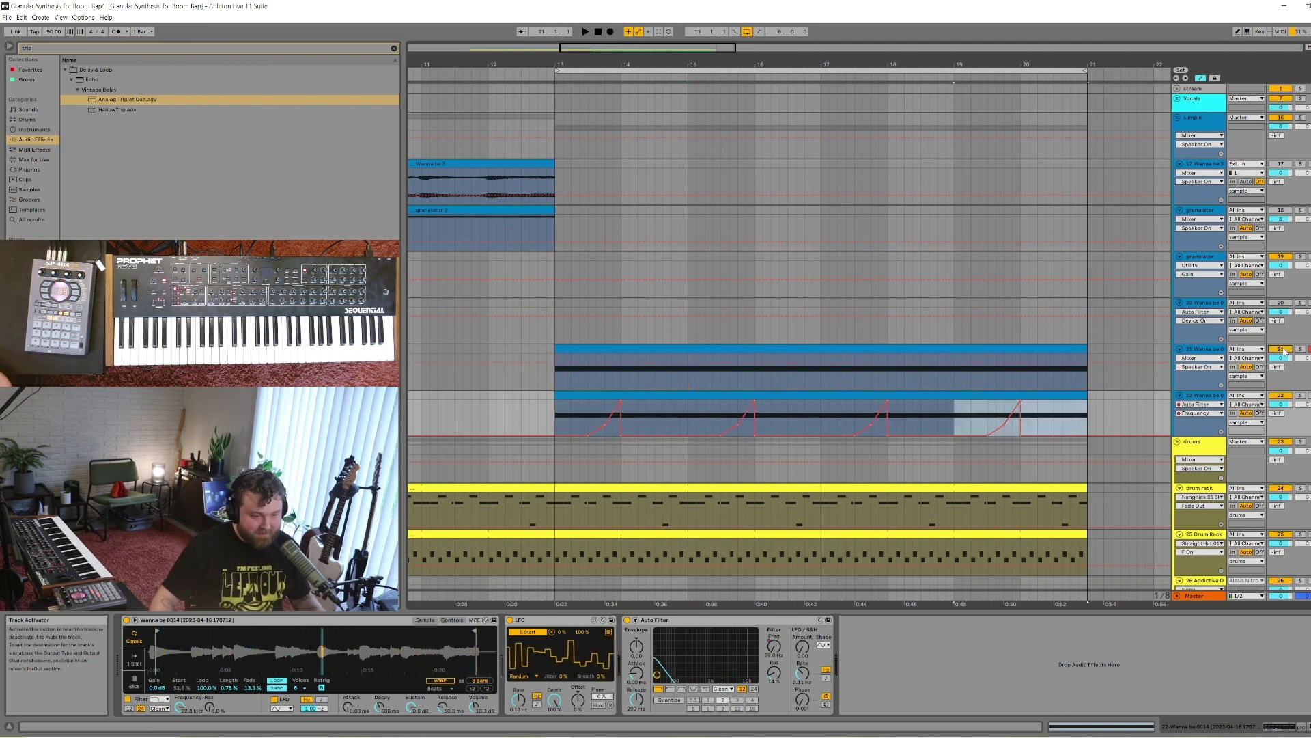
Reactivate the original Simpler track, play both layers from bar 13, and show the original's filter Frequency automation
key(a)
click(557, 375)
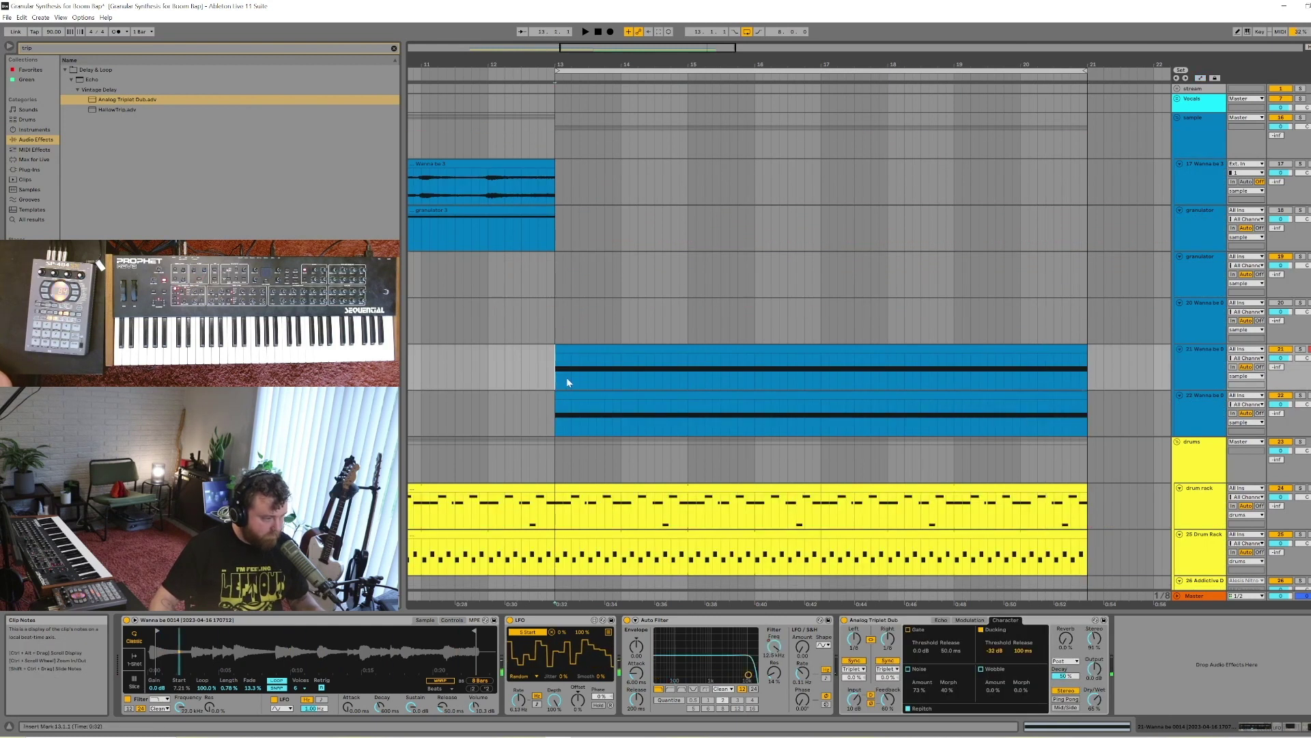
key(space)
key(a)
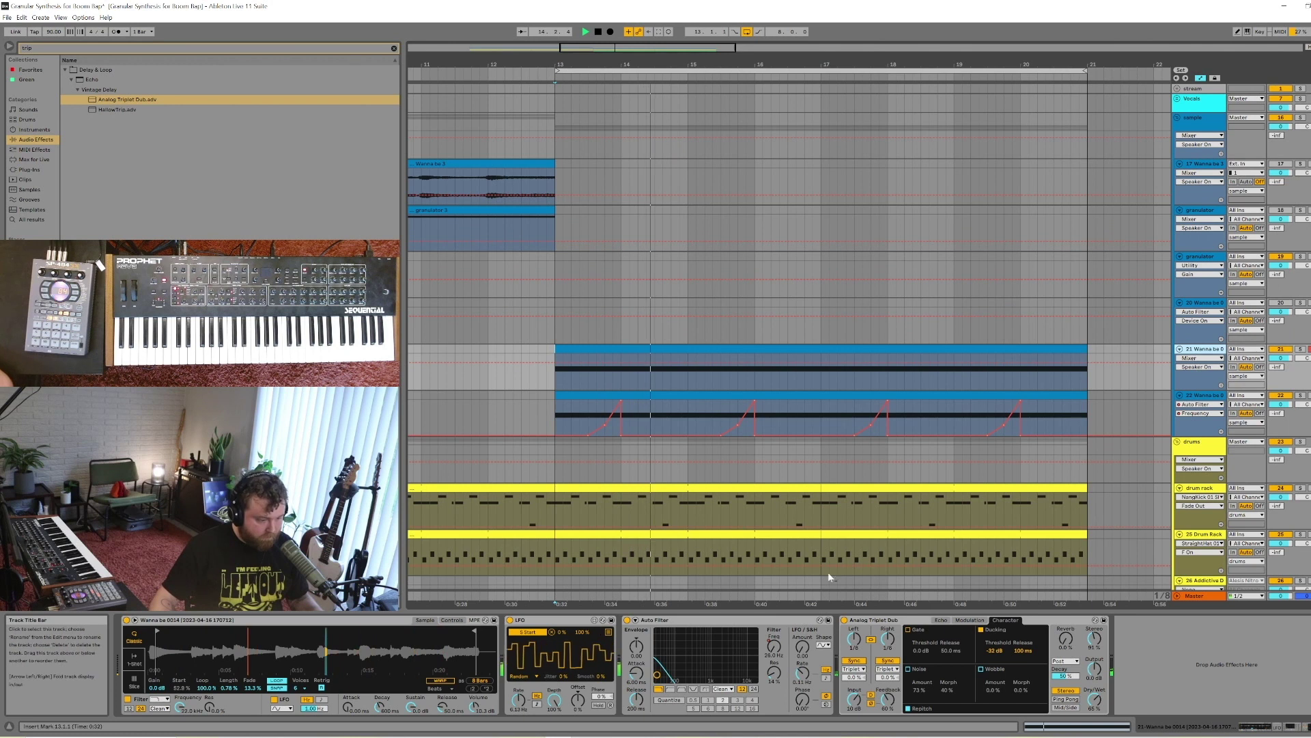
right_click(774, 646)
click(789, 653)
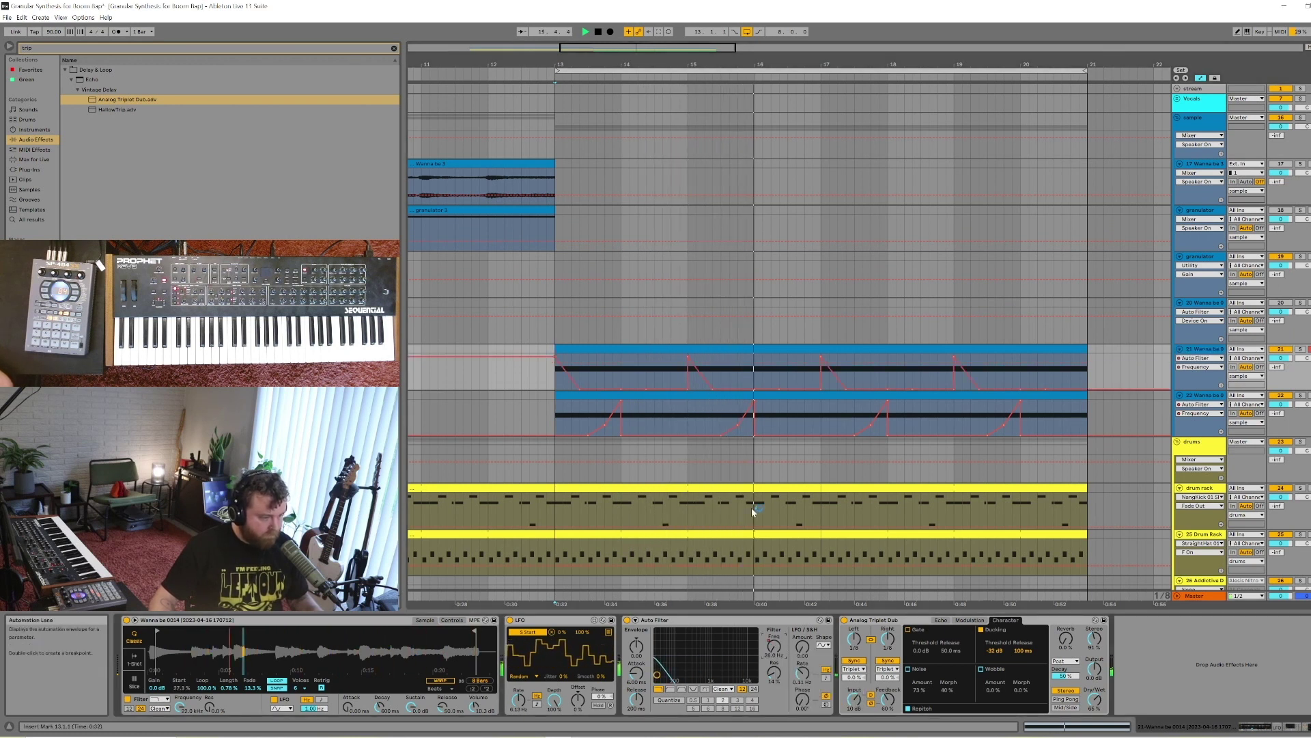
Transpose the C3 note in the original Simpler track's MIDI clip up two octaves and play the result
double_click(750, 352)
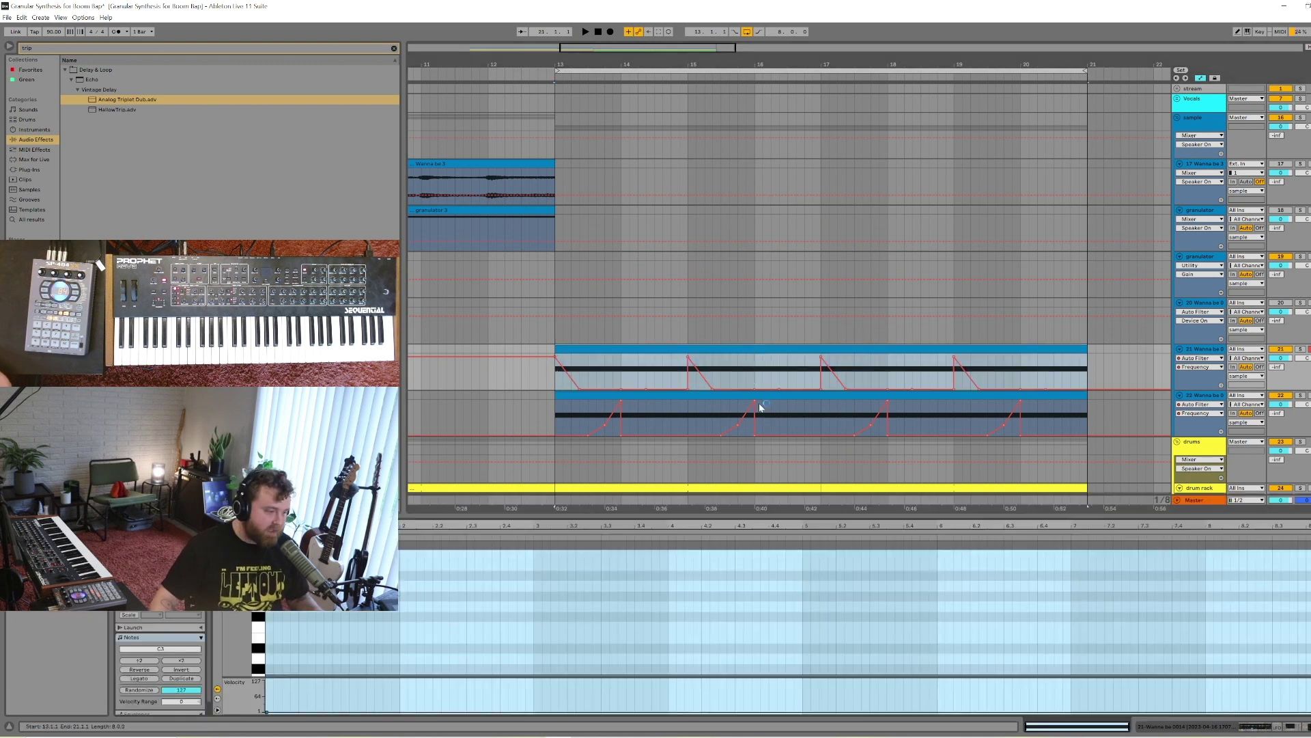
scroll(496, 614, down, 1)
click(347, 644)
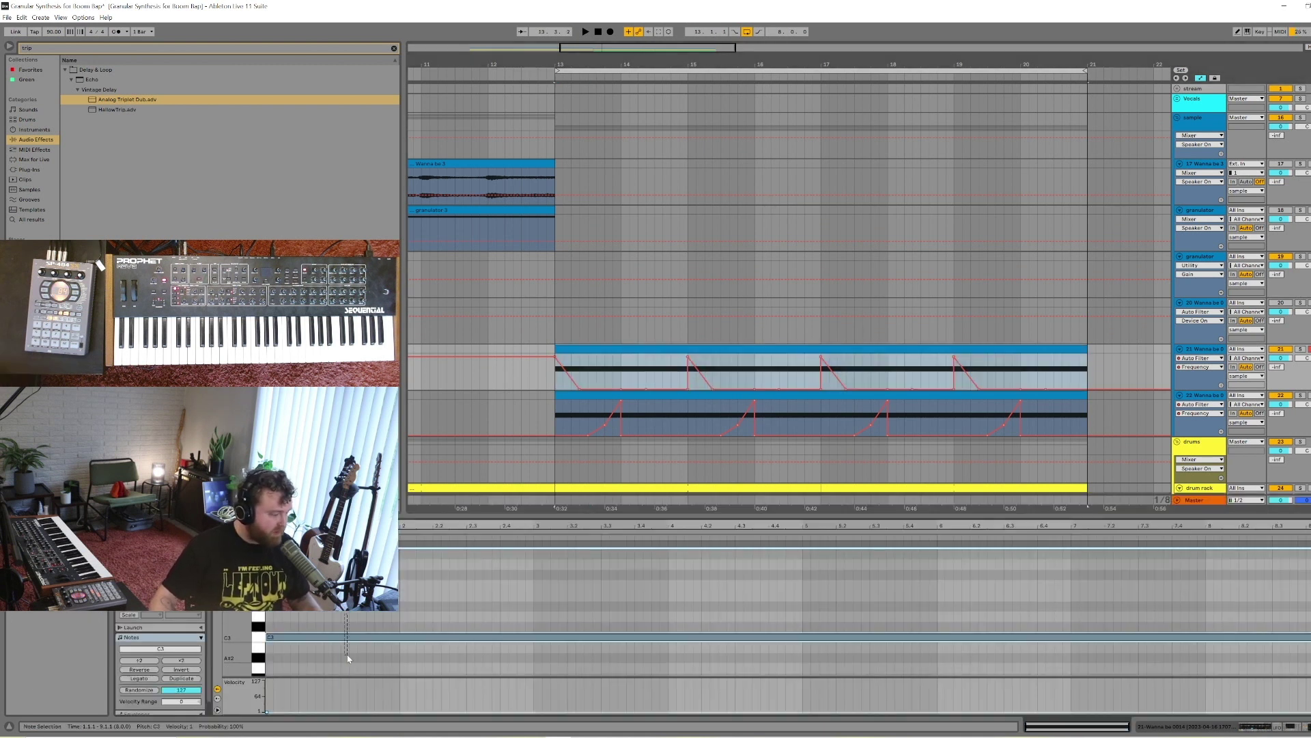
key(shift+Up)
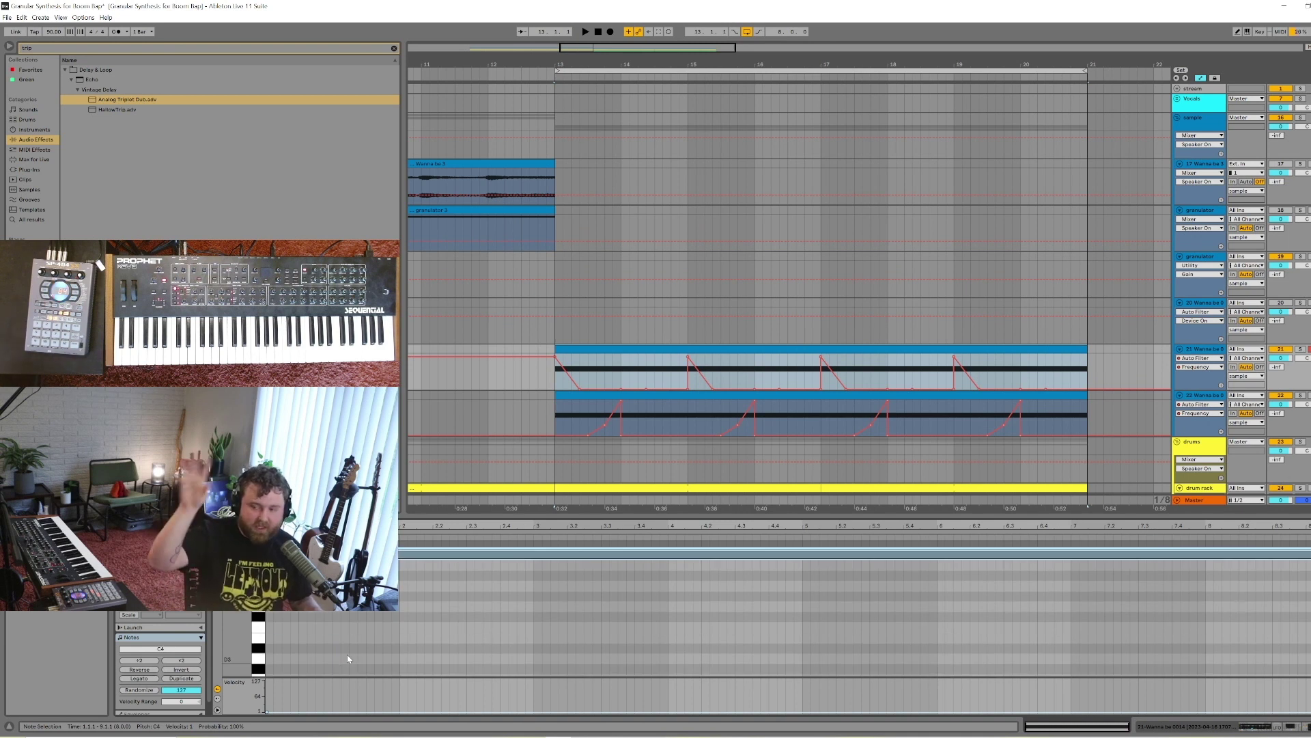
key(shift+Up)
key(space)
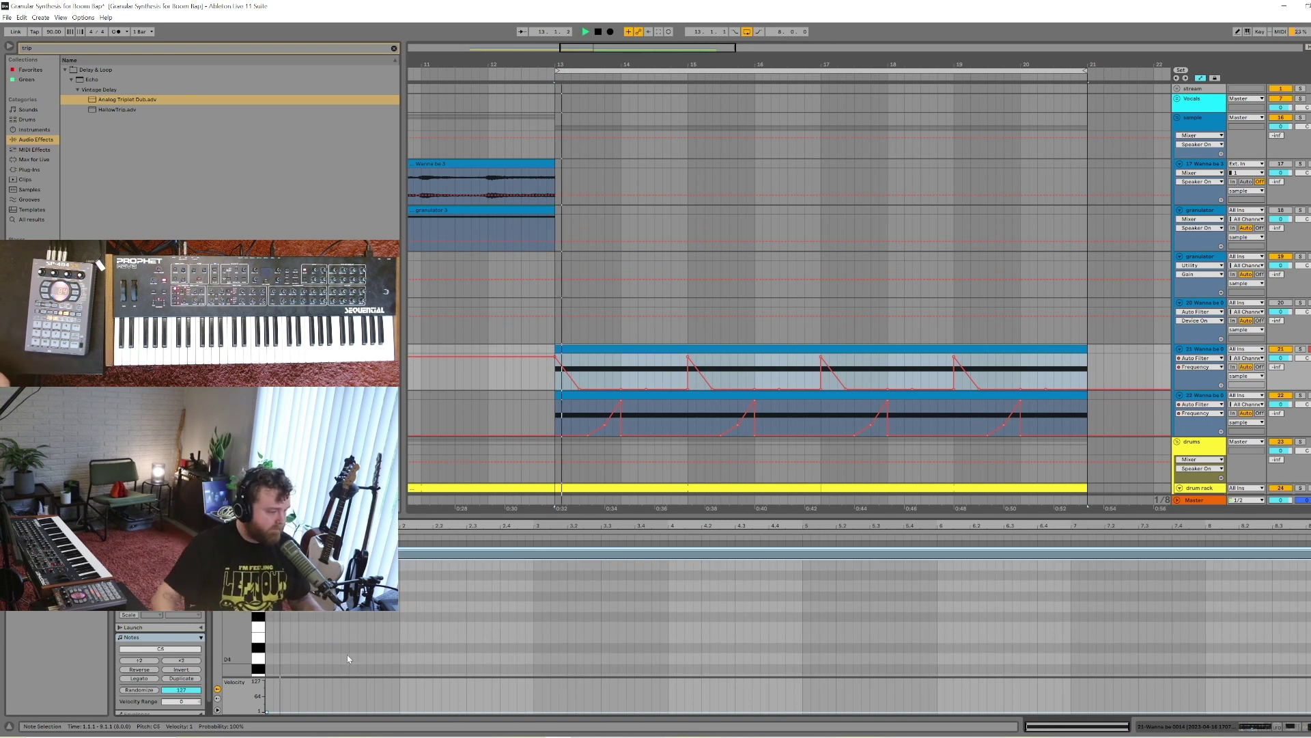
click(444, 550)
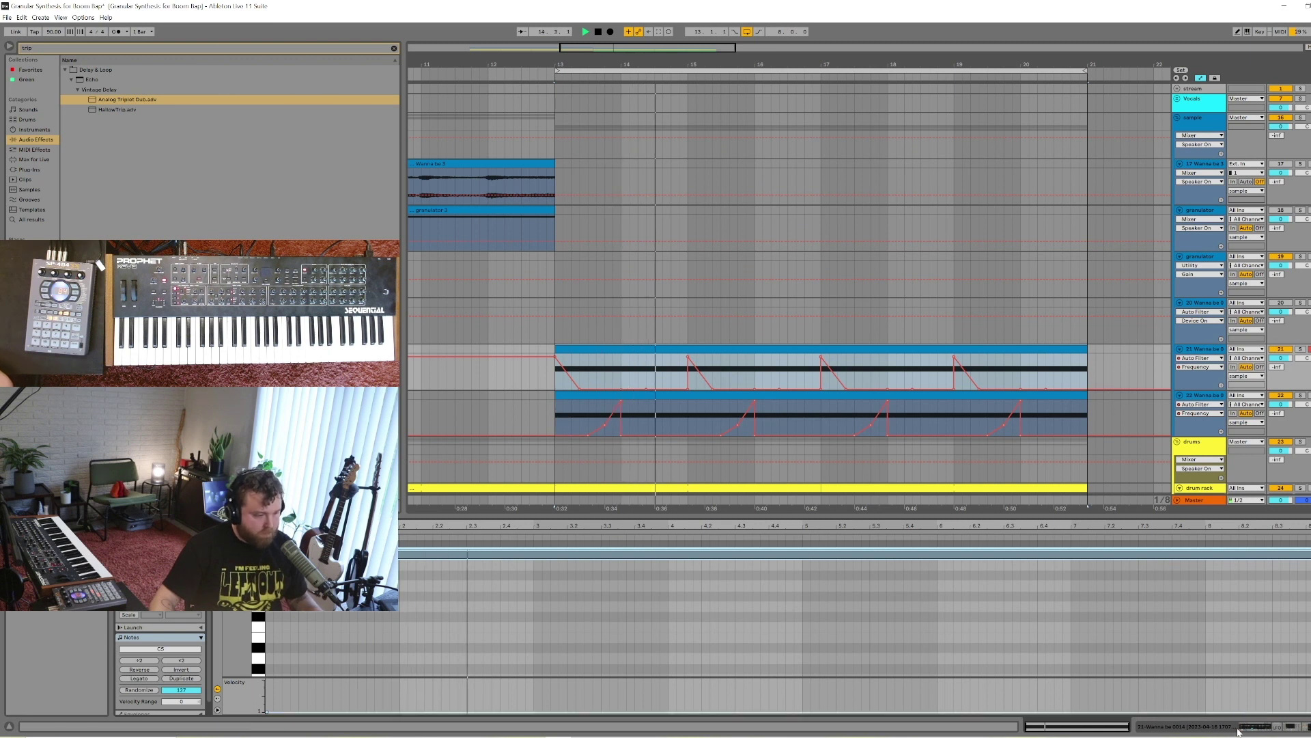
Show the original Simpler track's device chain and audition both filtered layers with the drums from just before bar 13
click(1240, 730)
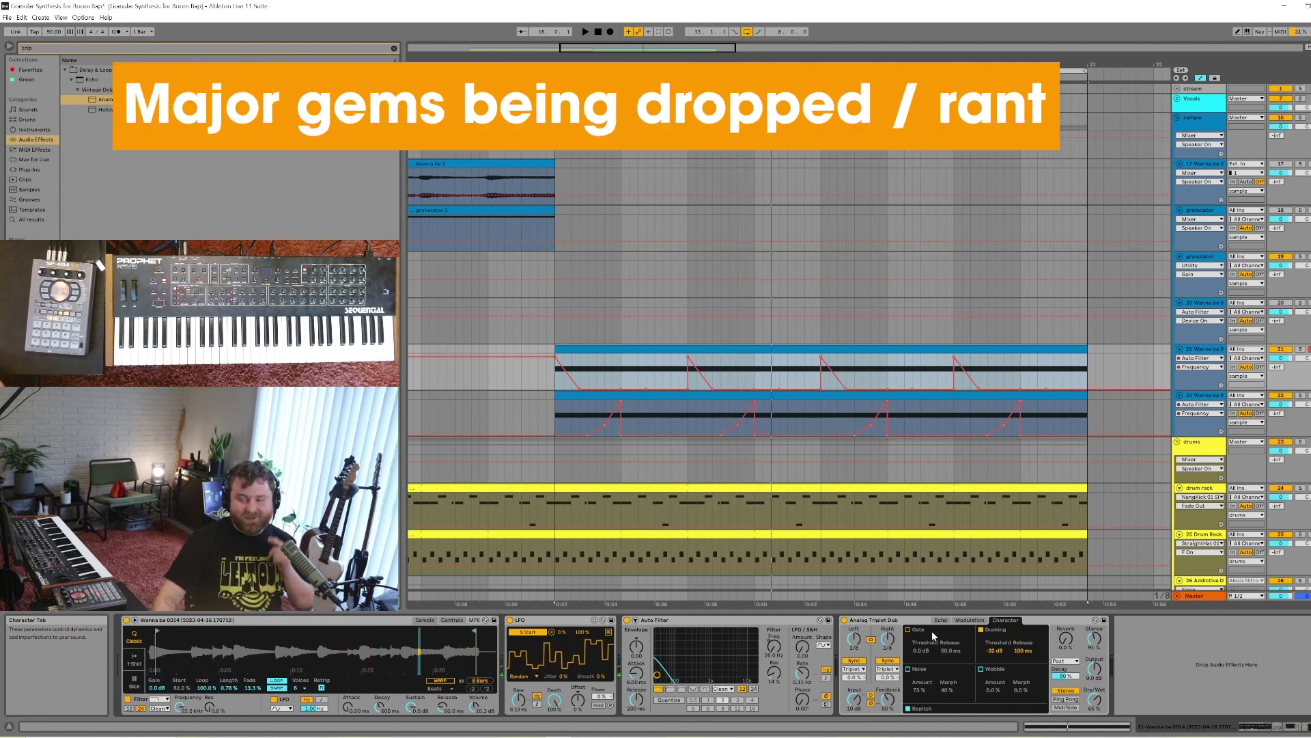
click(538, 373)
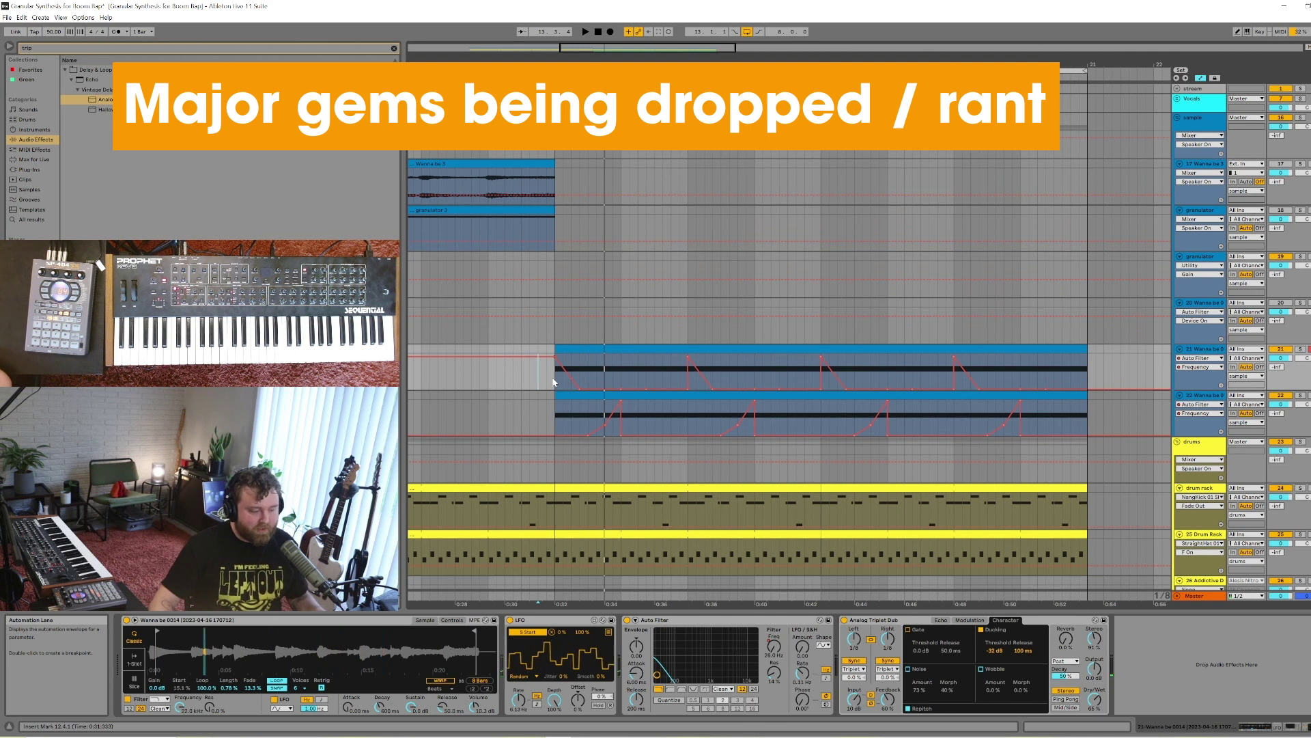
key(space)
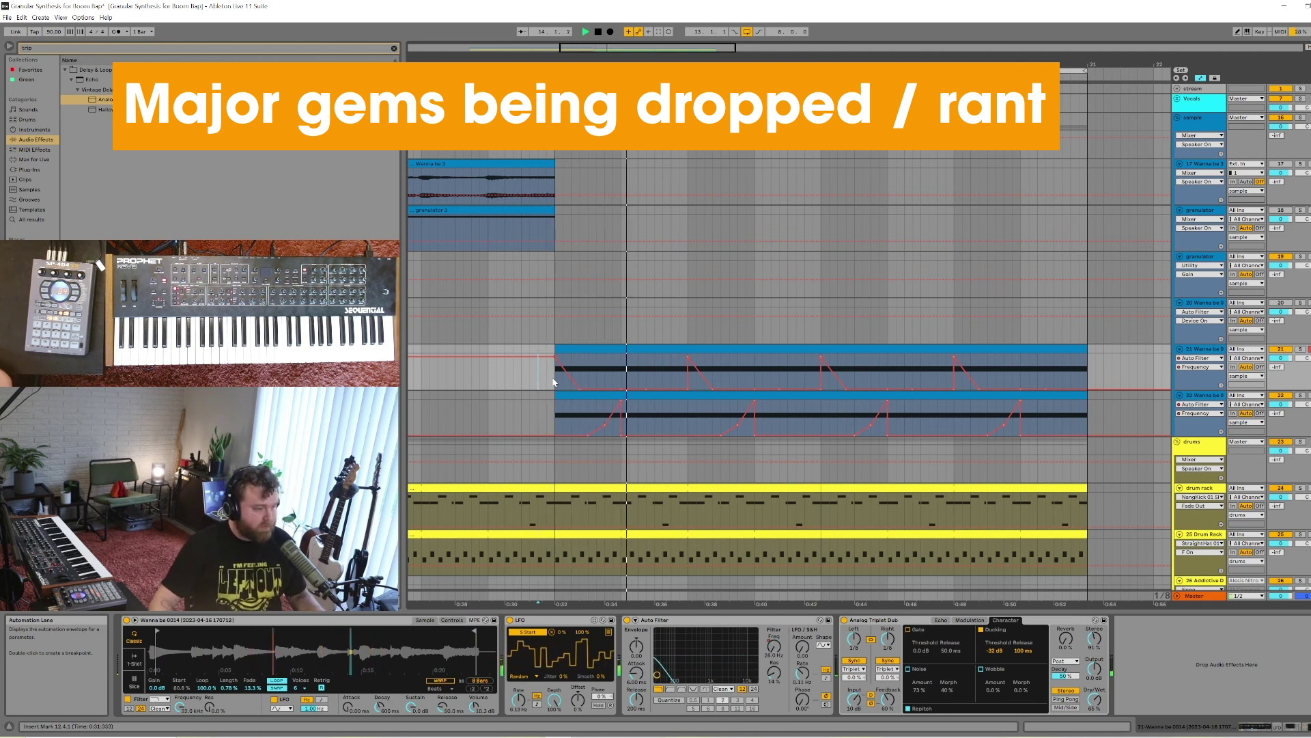
key(space)
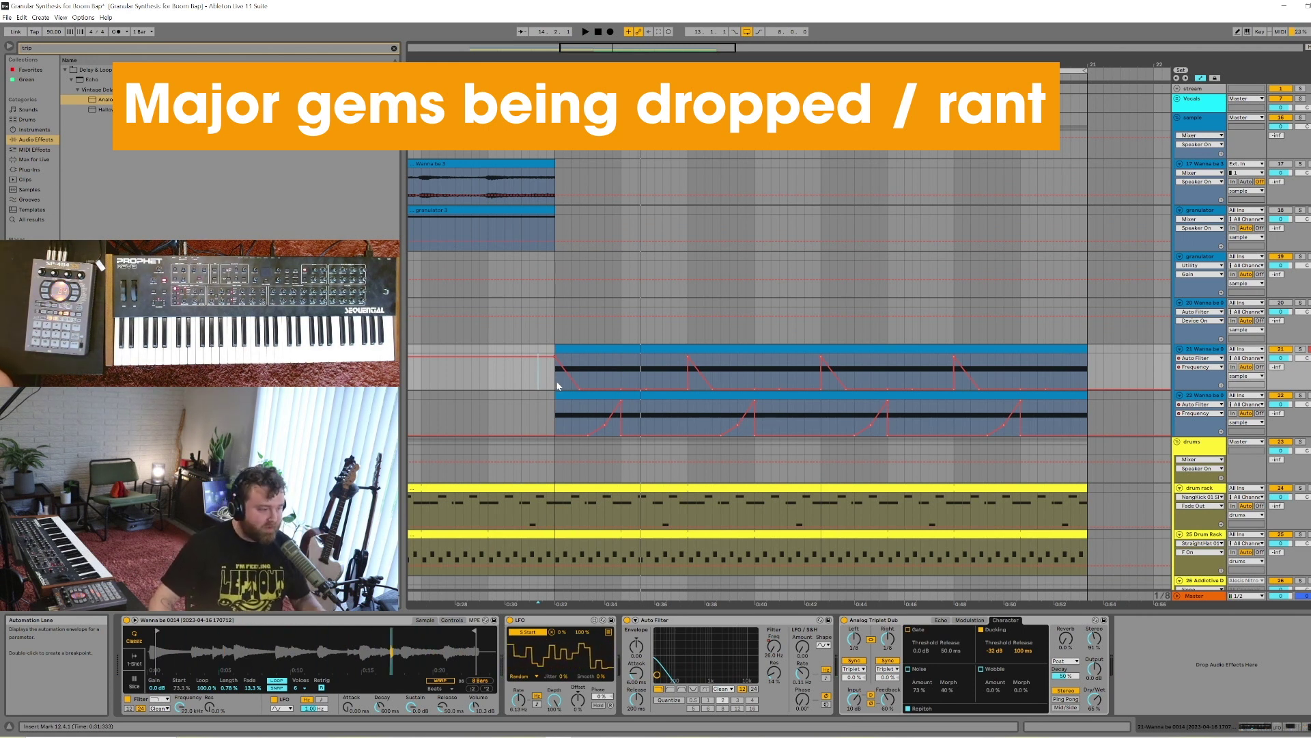
Play the hit and riser section from bar 13, and play the full arrangement from bar 11
click(558, 386)
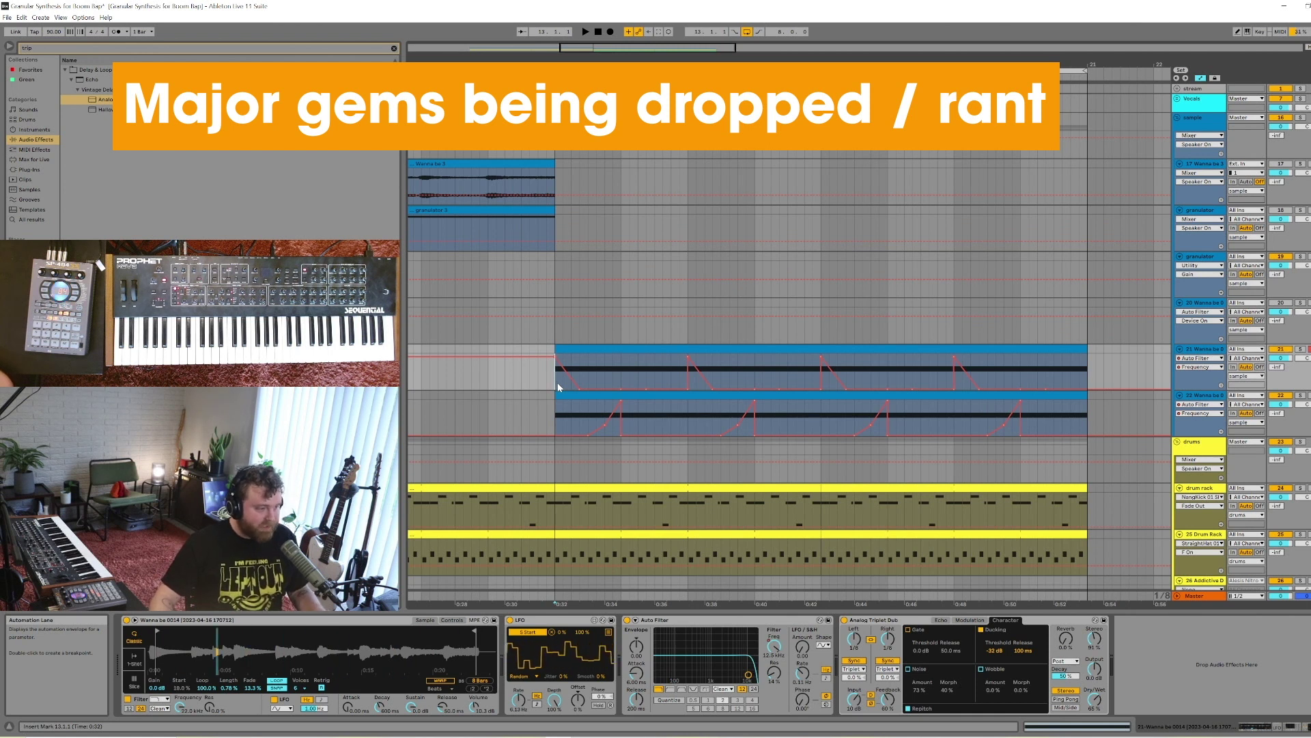
key(space)
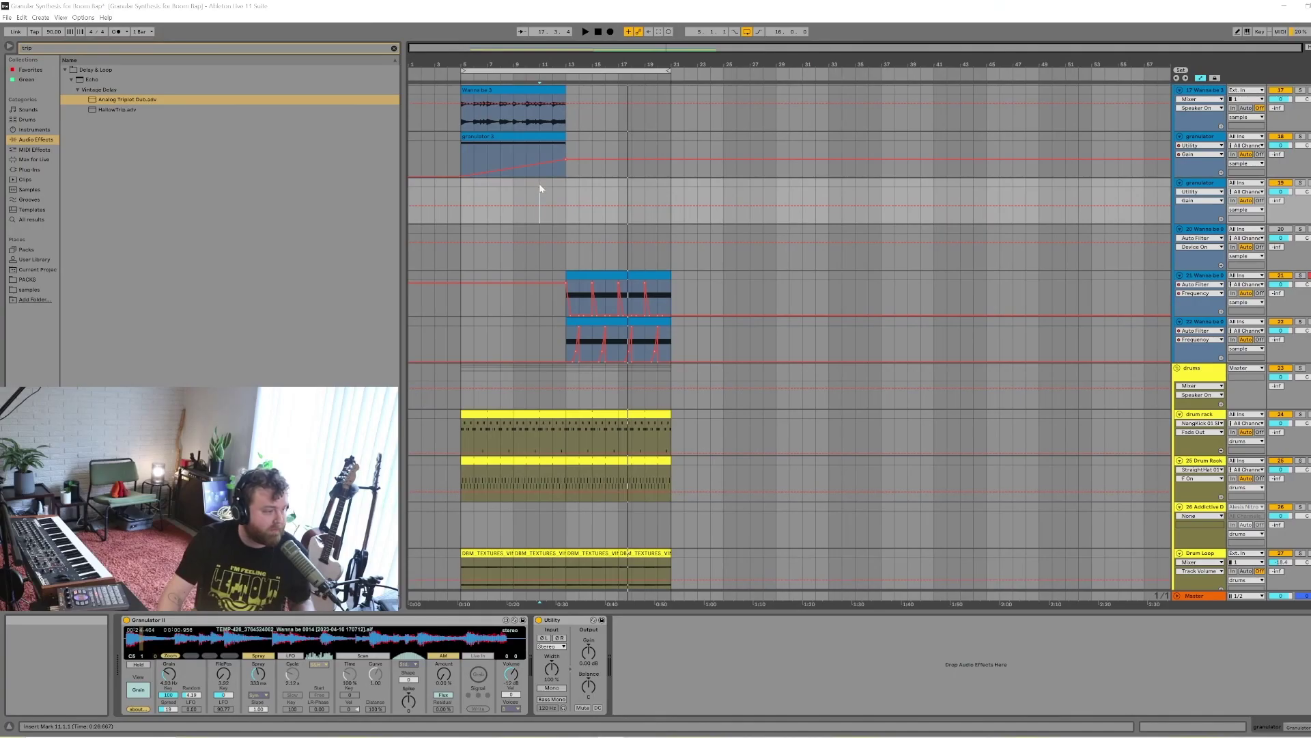
key(space)
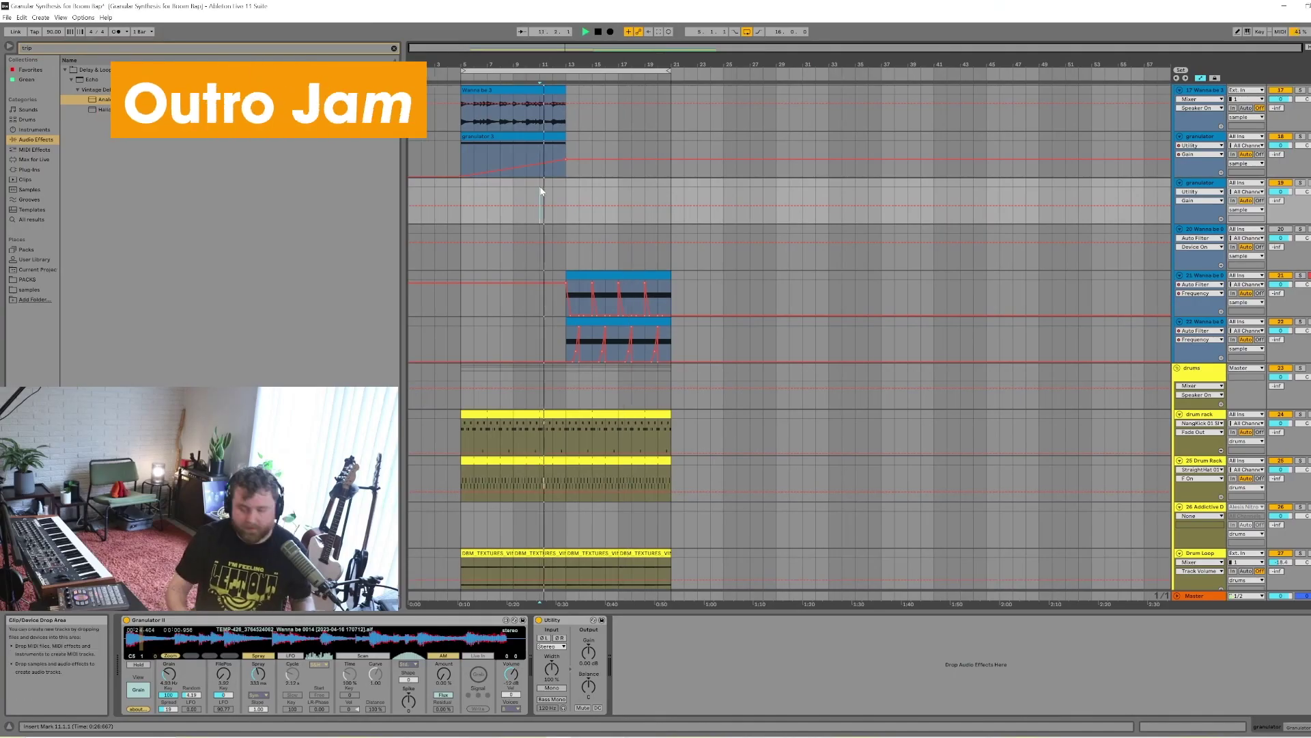